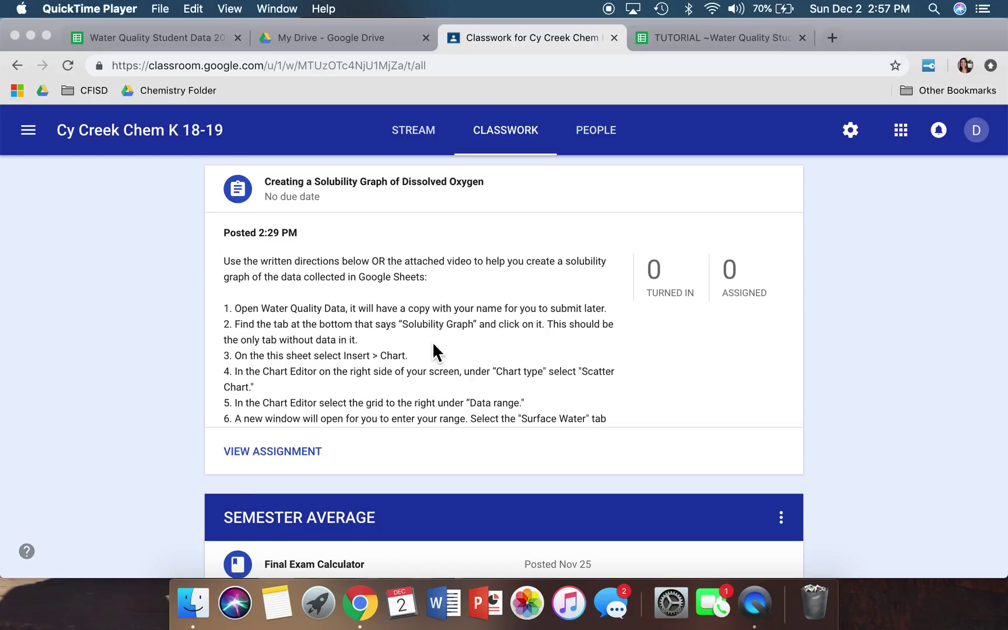
Review the Surface Water data, then move to the empty Solubility Graph sheet
scroll(433, 345, "down", 10)
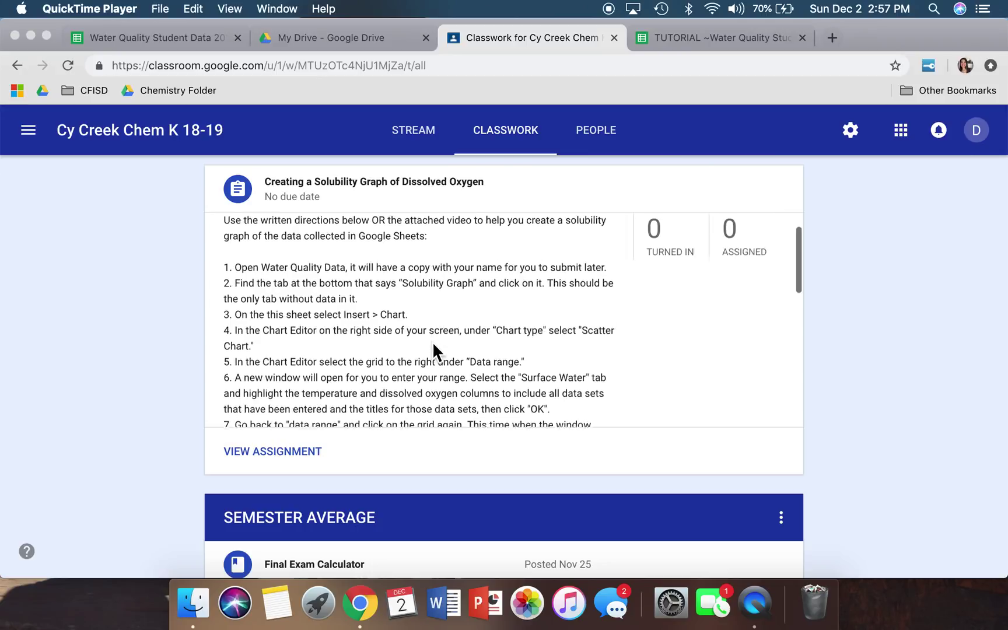
scroll(432, 341, "down", 2)
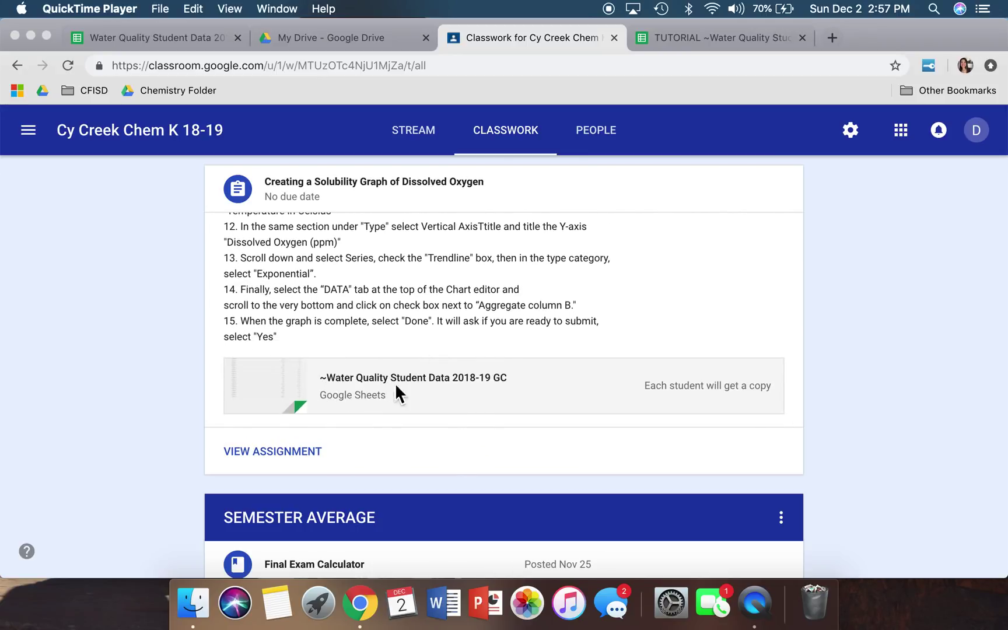
left_click(710, 37)
left_click(137, 563)
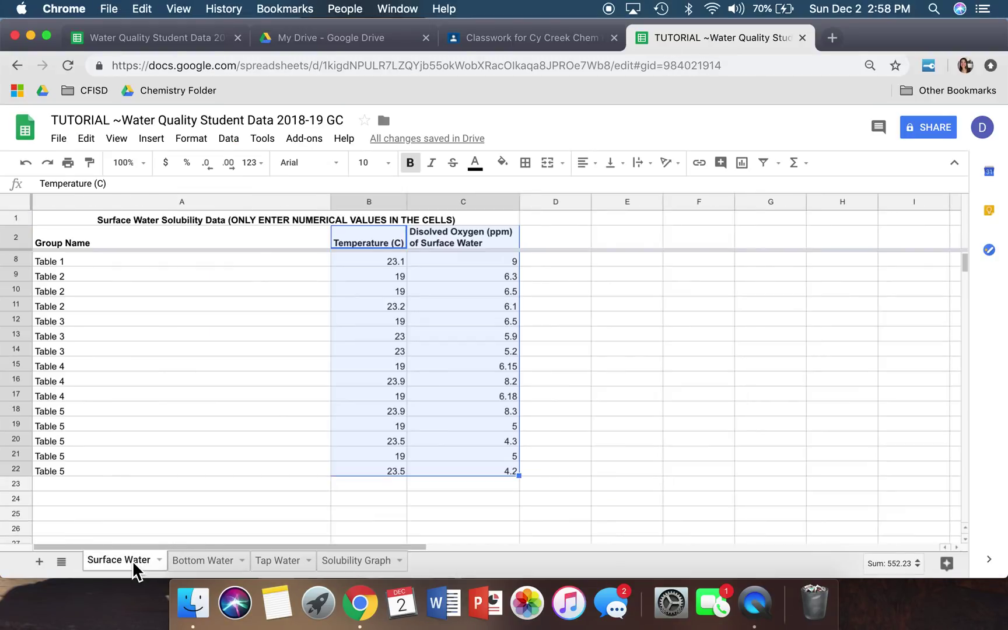
left_click(69, 222)
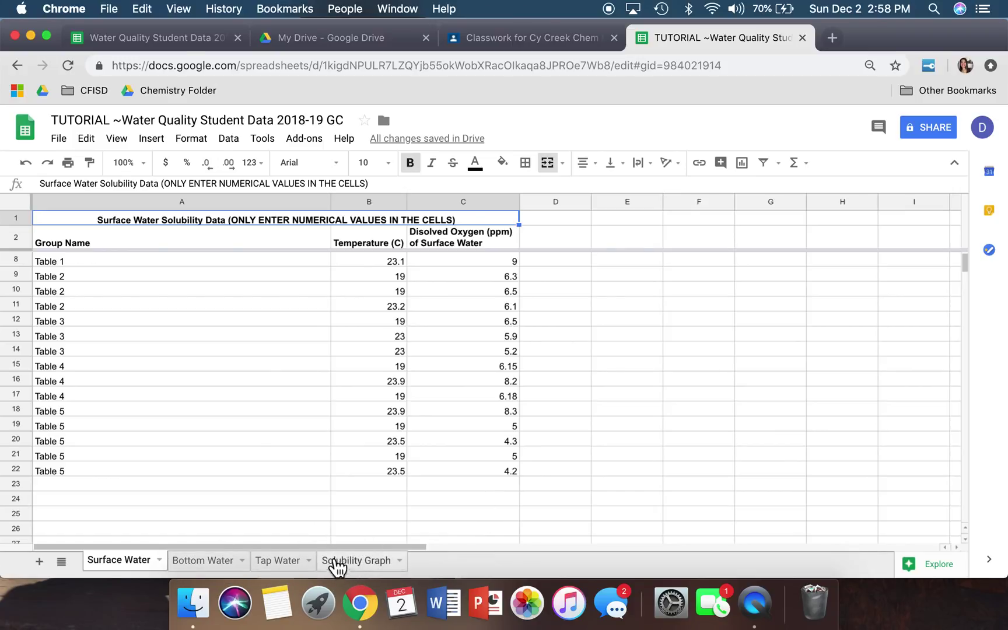
left_click(383, 571)
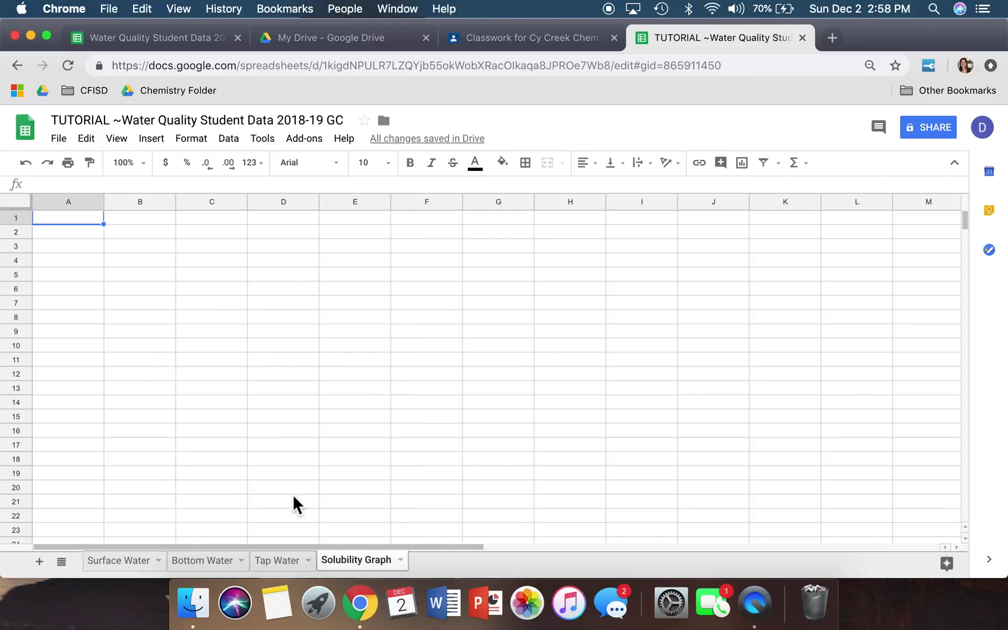
Insert a new chart on the sheet and change its type to Scatter chart
left_click(151, 139)
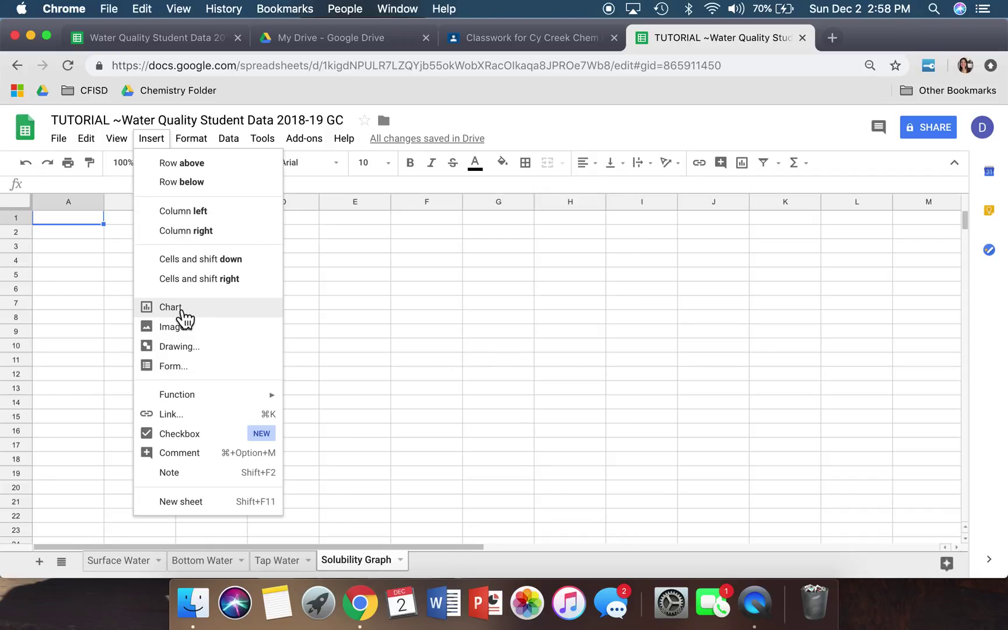
left_click(170, 307)
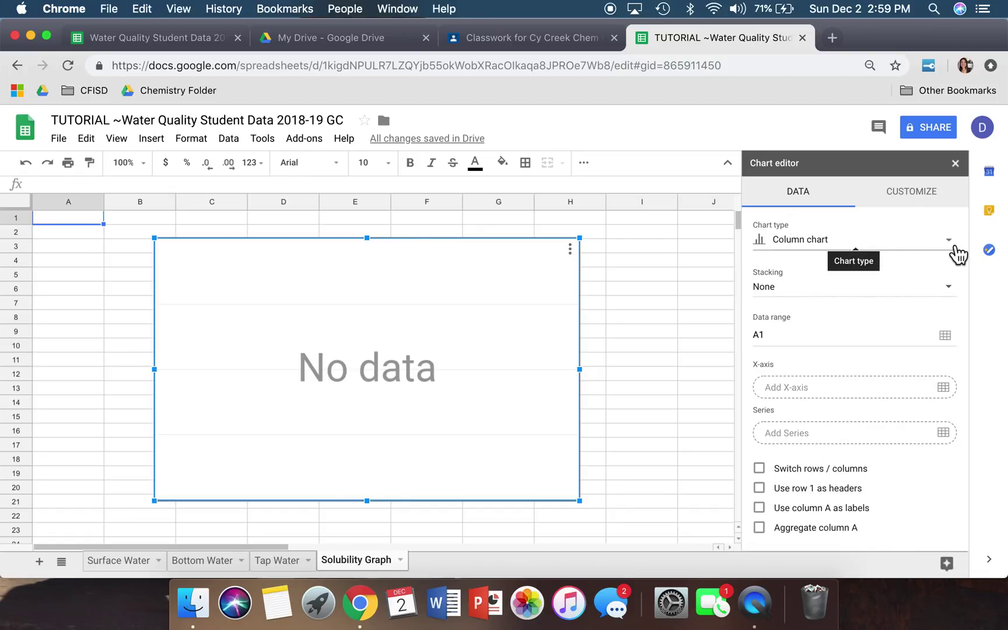
left_click(957, 252)
scroll(810, 360, "down", 4)
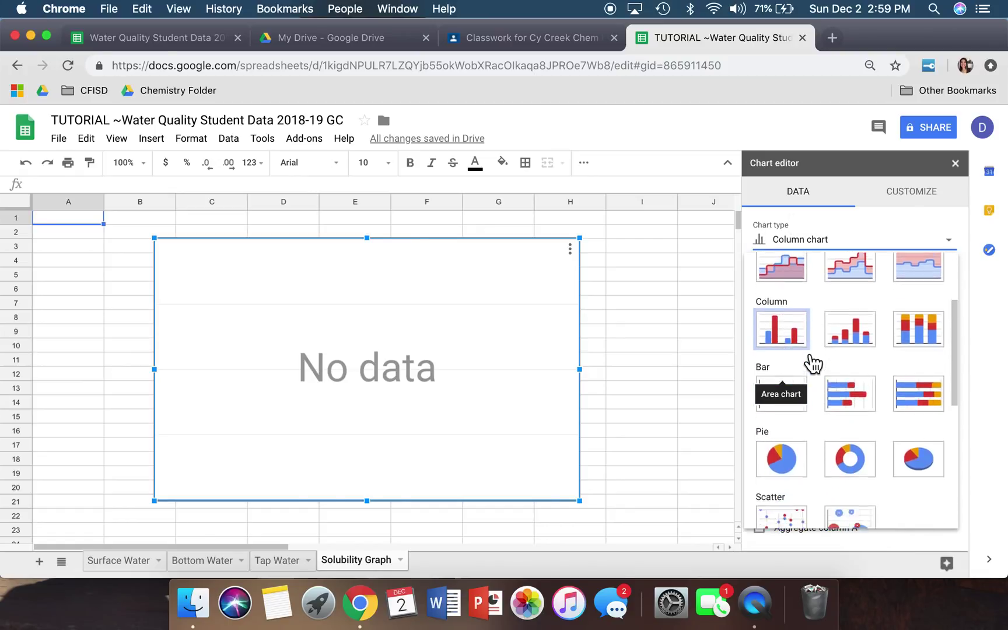
scroll(811, 360, "down", 1)
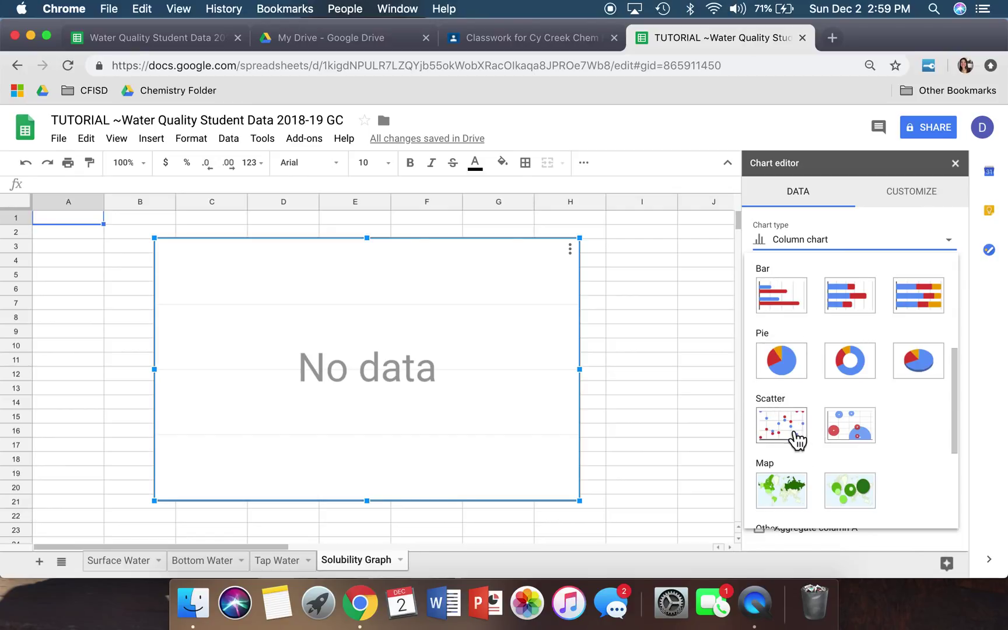
left_click(791, 433)
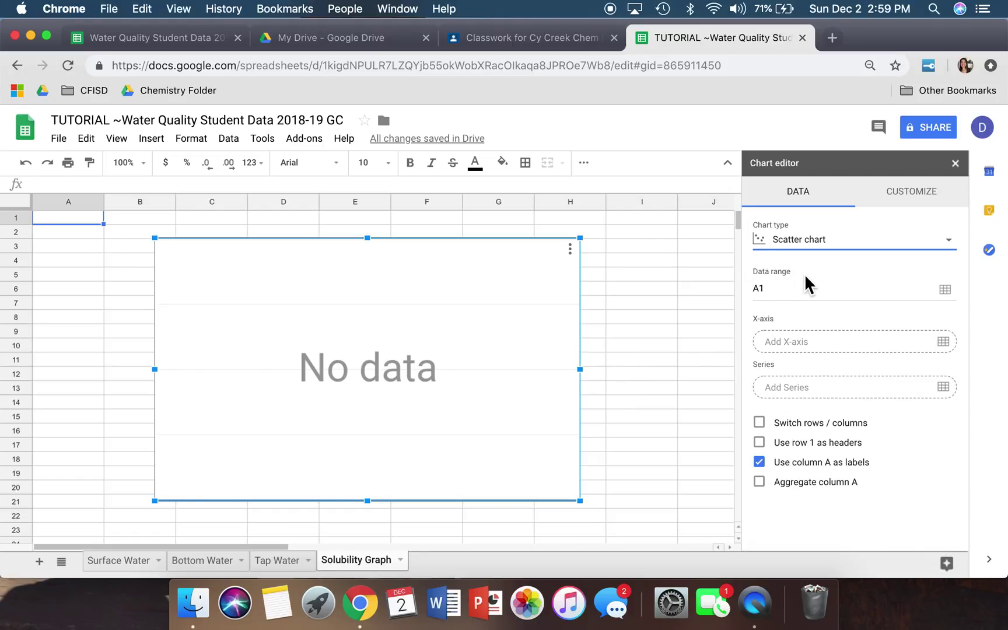
left_click(950, 301)
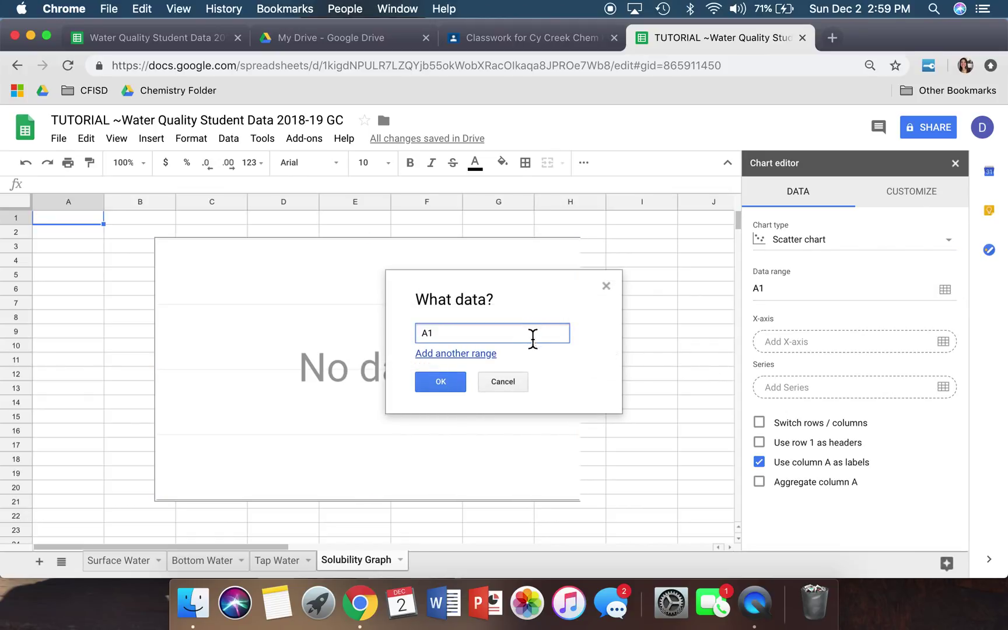
Replace the A1 data range with 'Surface Water'!B2:C22 (temperature and dissolved oxygen)
key("BackSpace")
key("BackSpace")
left_click(124, 567)
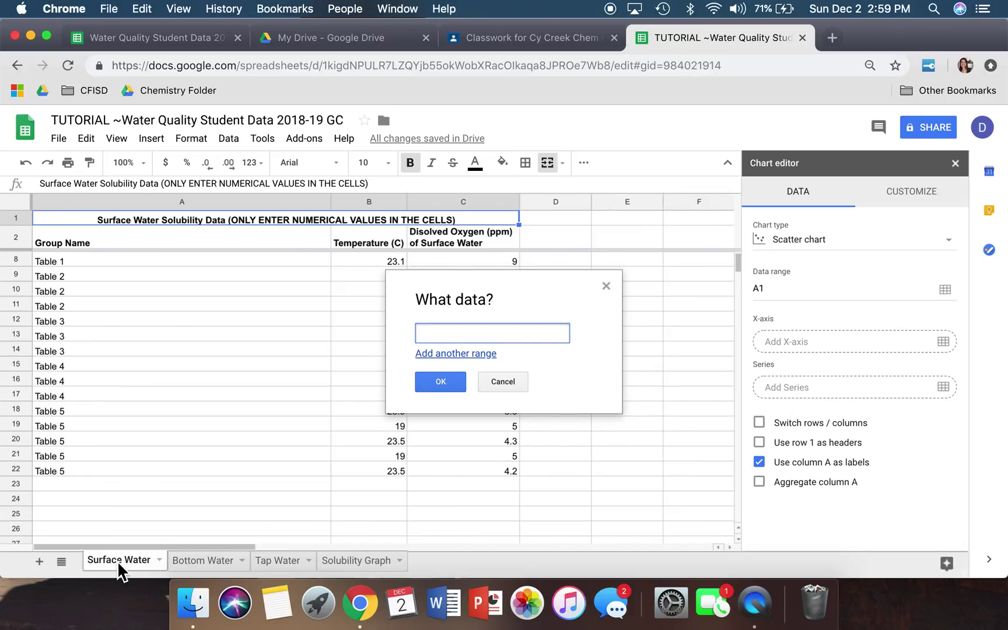
left_click(360, 242)
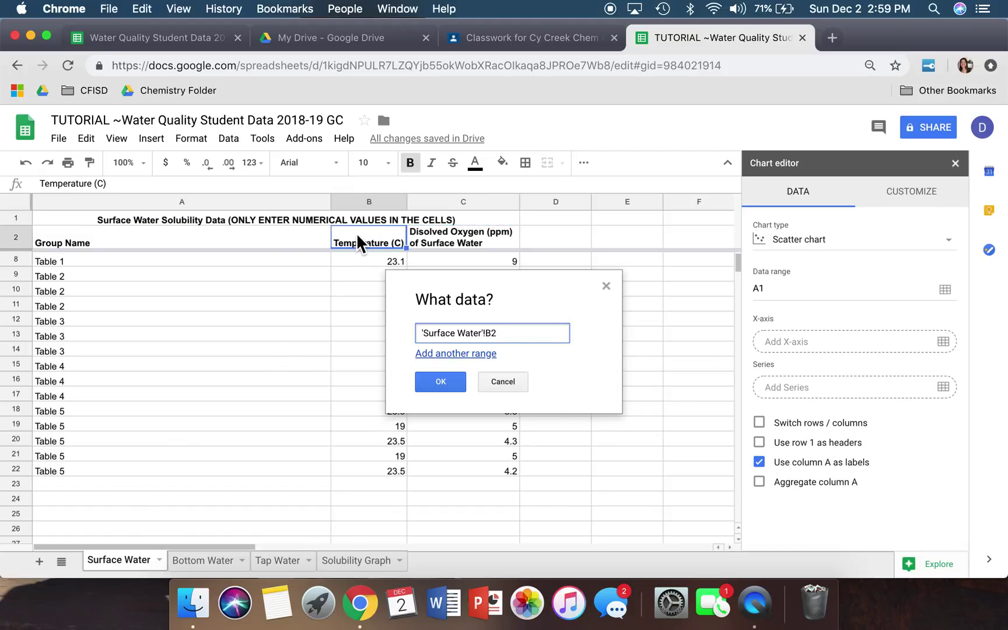
left_click_drag(360, 242, 477, 333)
scroll(370, 295, "up", 5)
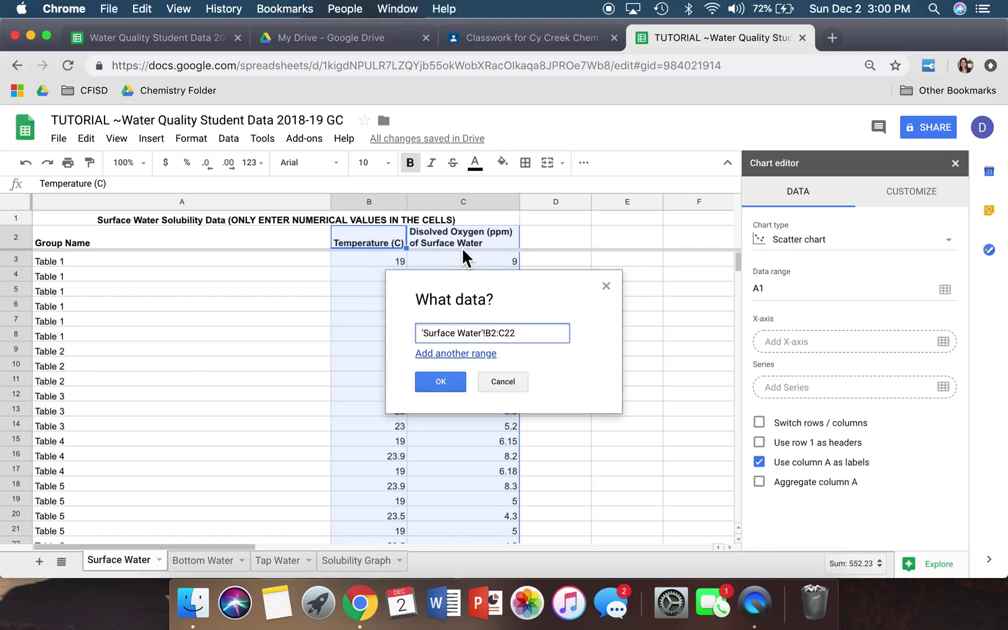
scroll(463, 257, "down", 3)
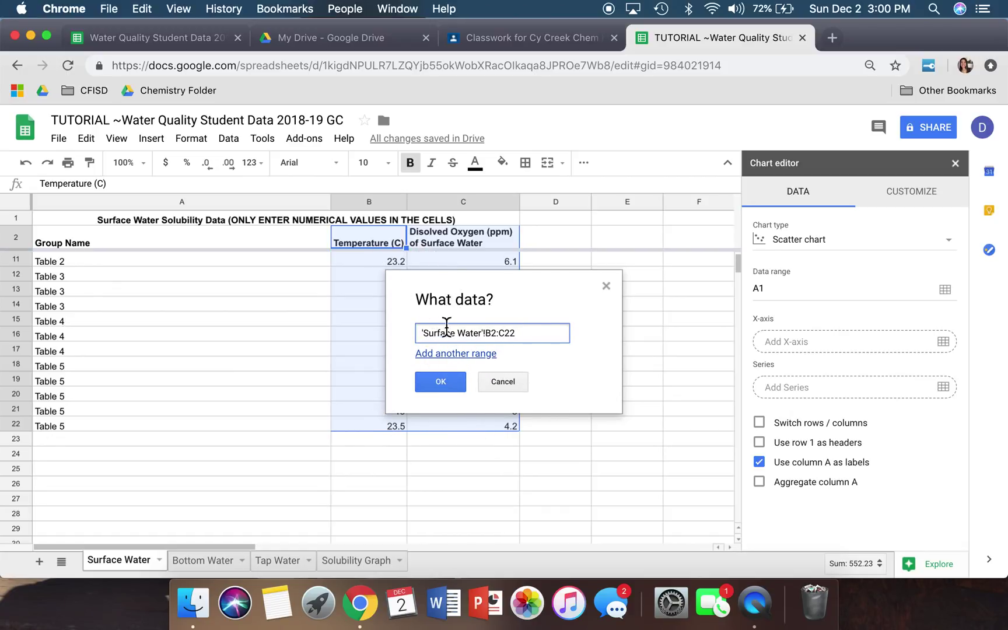
left_click(449, 391)
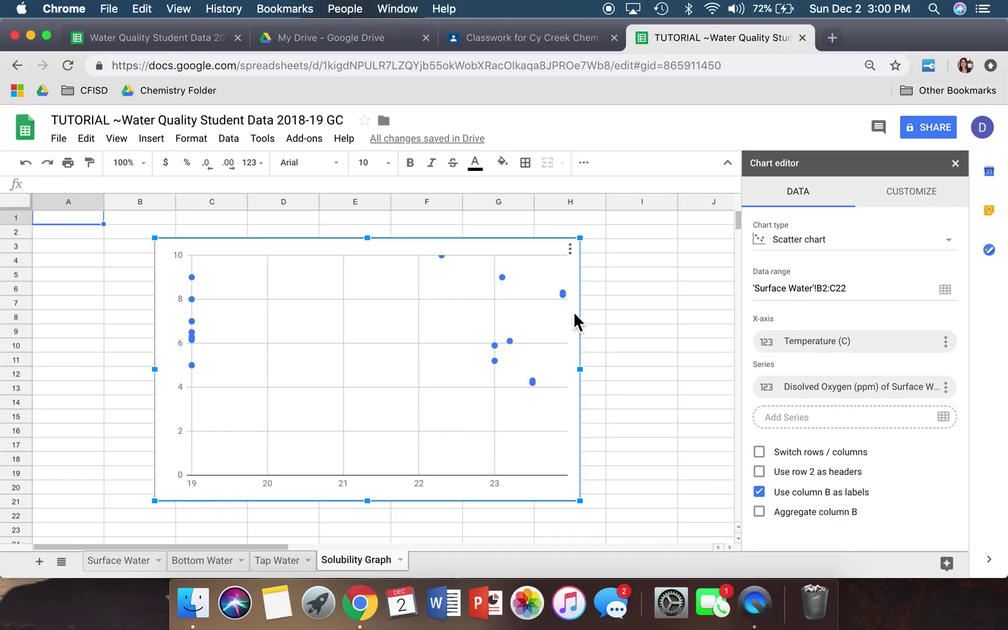
Add 'Bottom Water'!B2:C17 as a second data range for the chart
mouse_move(499, 349)
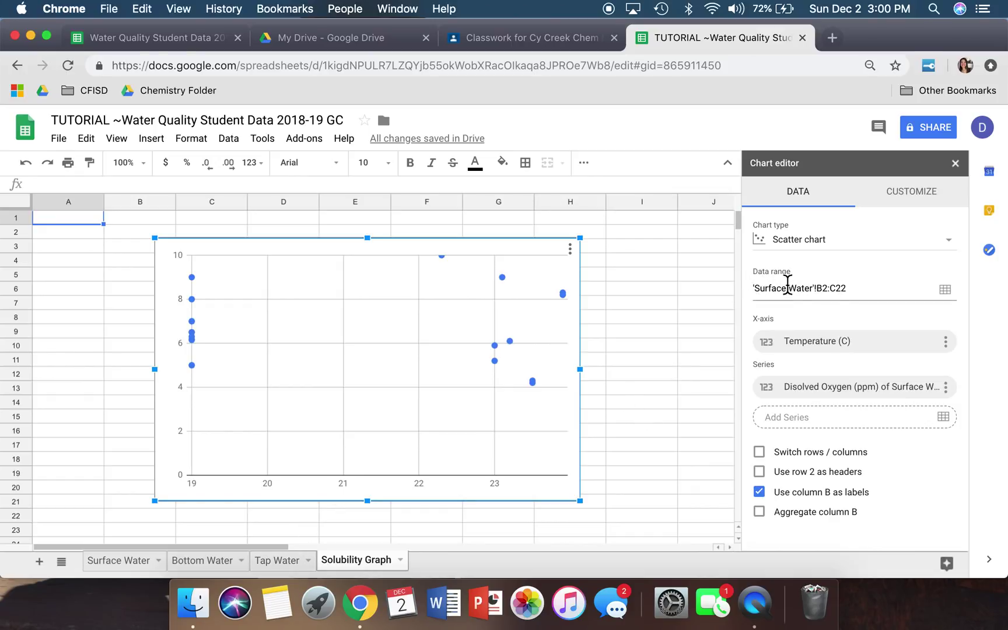
left_click(953, 298)
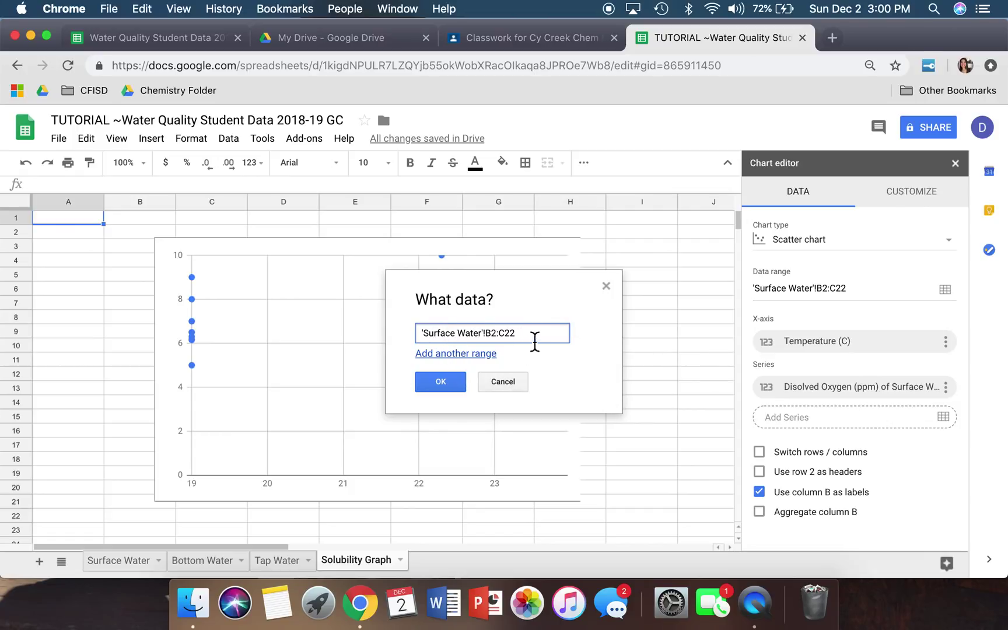
left_click(468, 354)
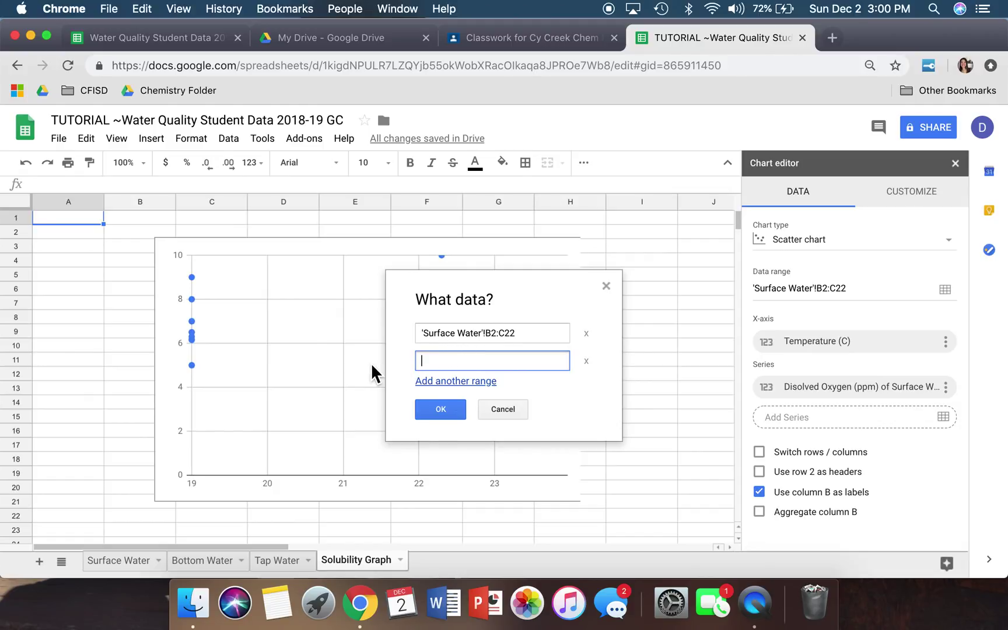
left_click(213, 562)
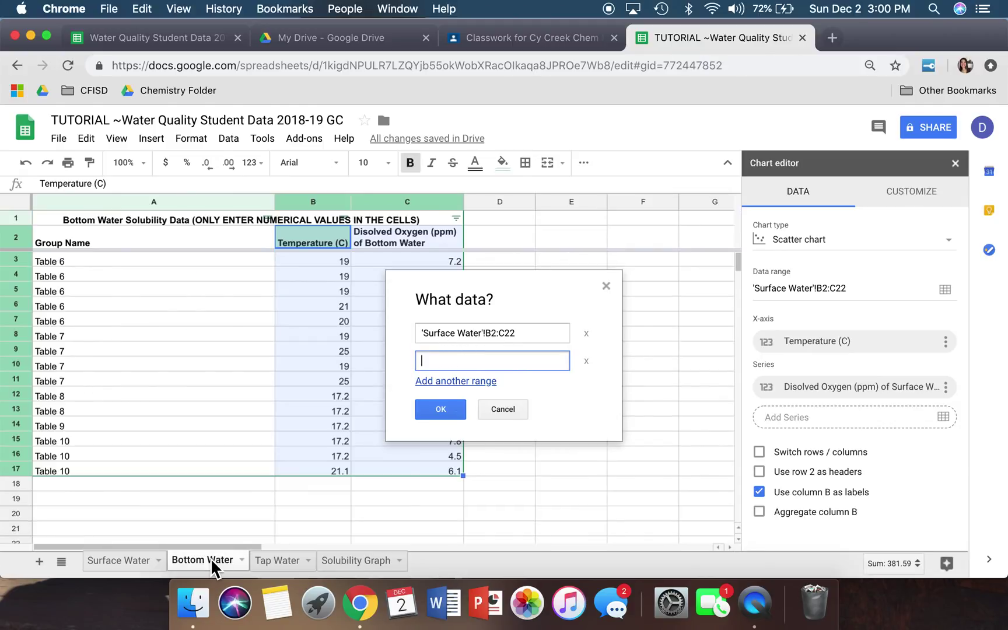
left_click(241, 308)
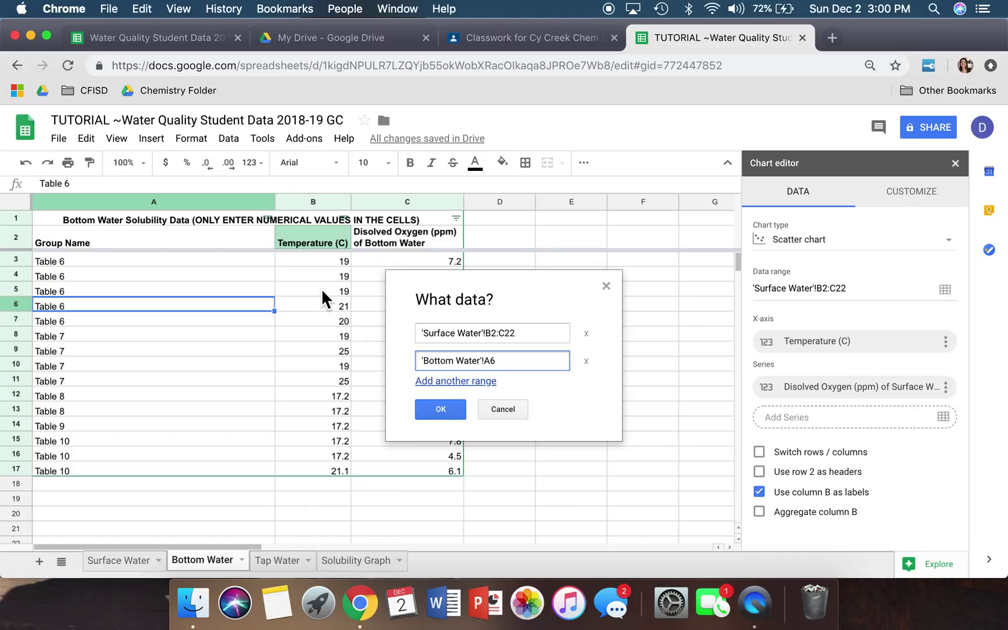
left_click(300, 242)
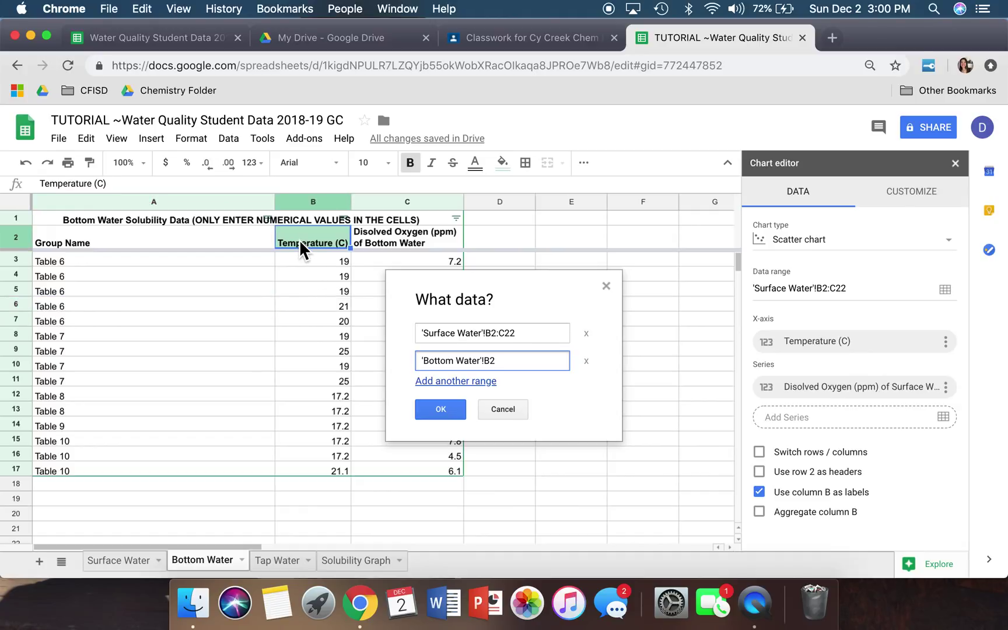
left_click_drag(299, 239, 377, 471)
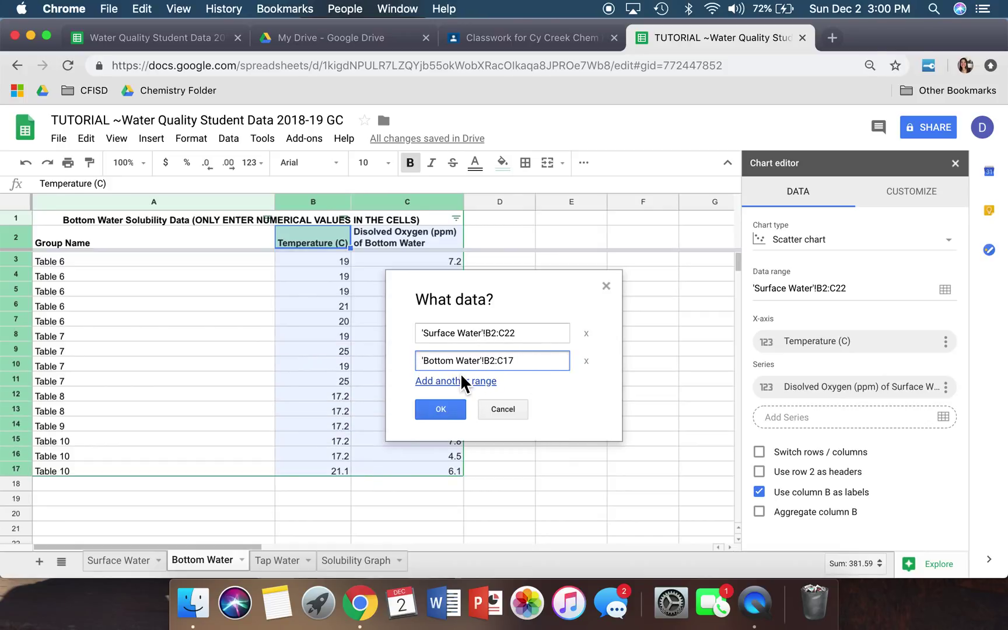
left_click(432, 408)
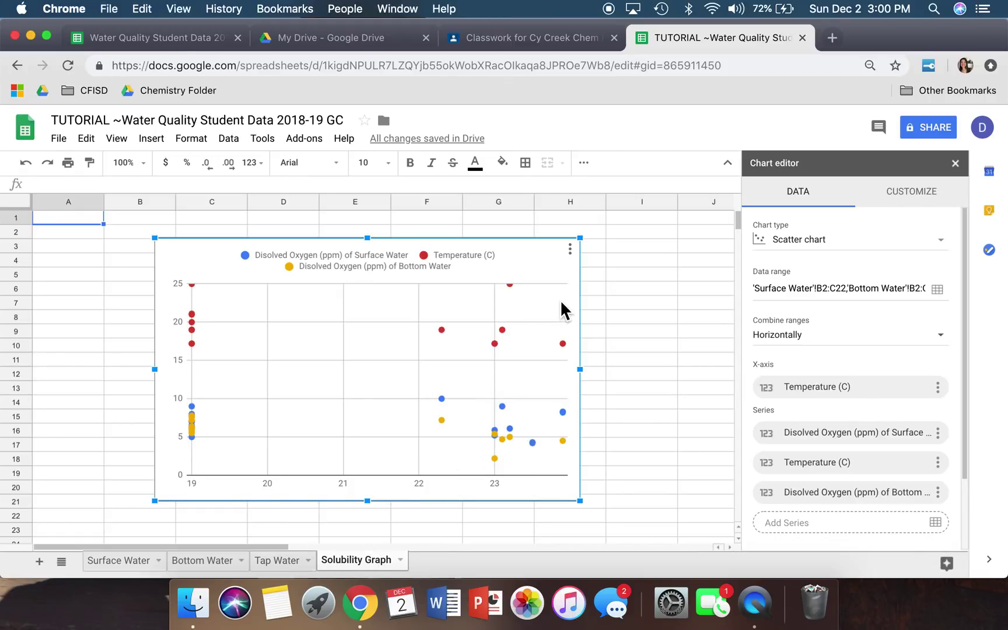
Add 'Tap Water'!B2:C69 as a third data range for the chart
left_click(759, 292)
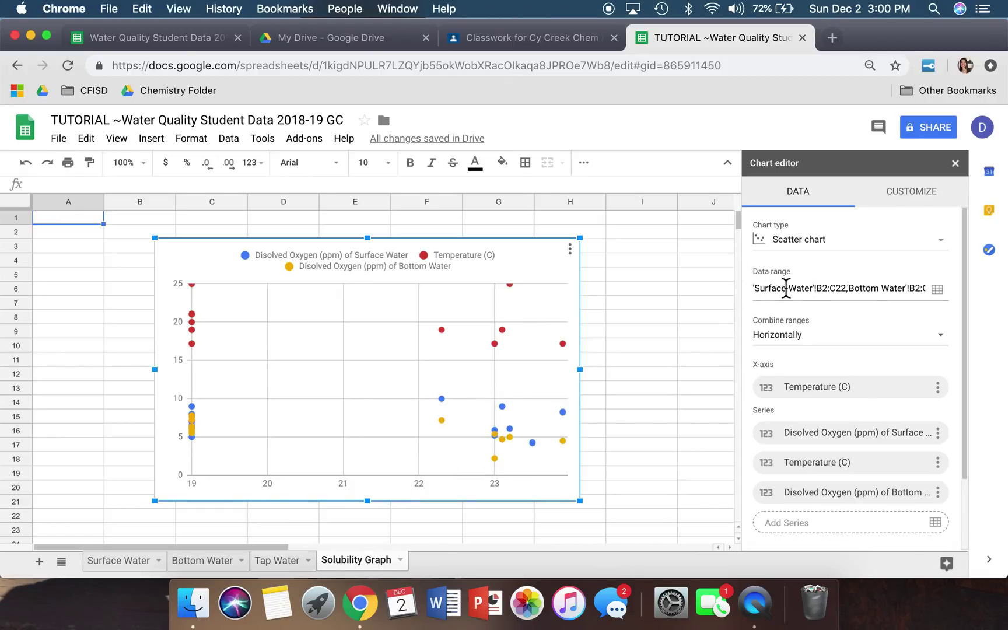
left_click(946, 297)
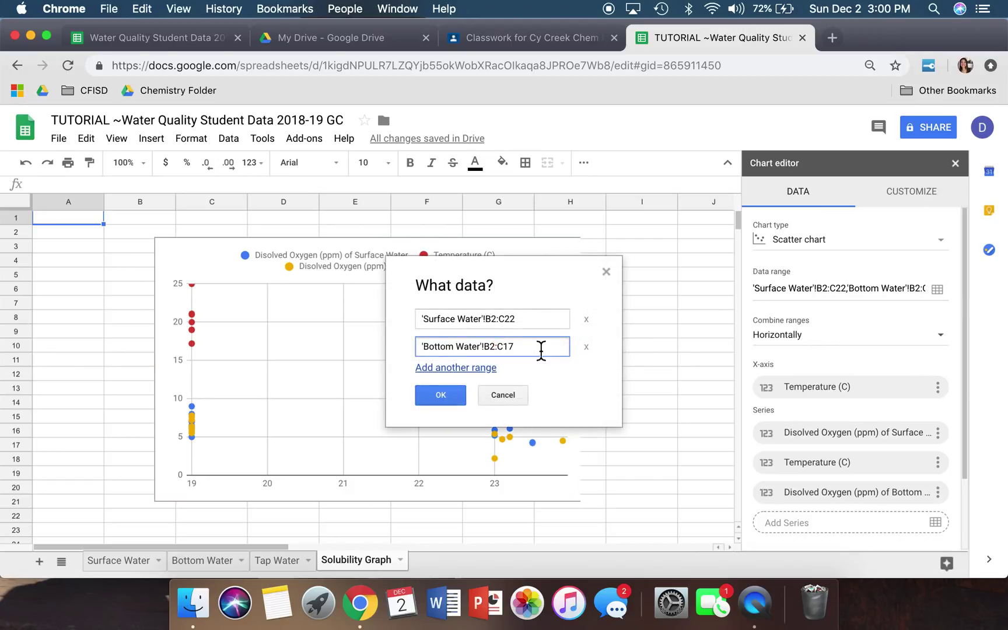
left_click(467, 369)
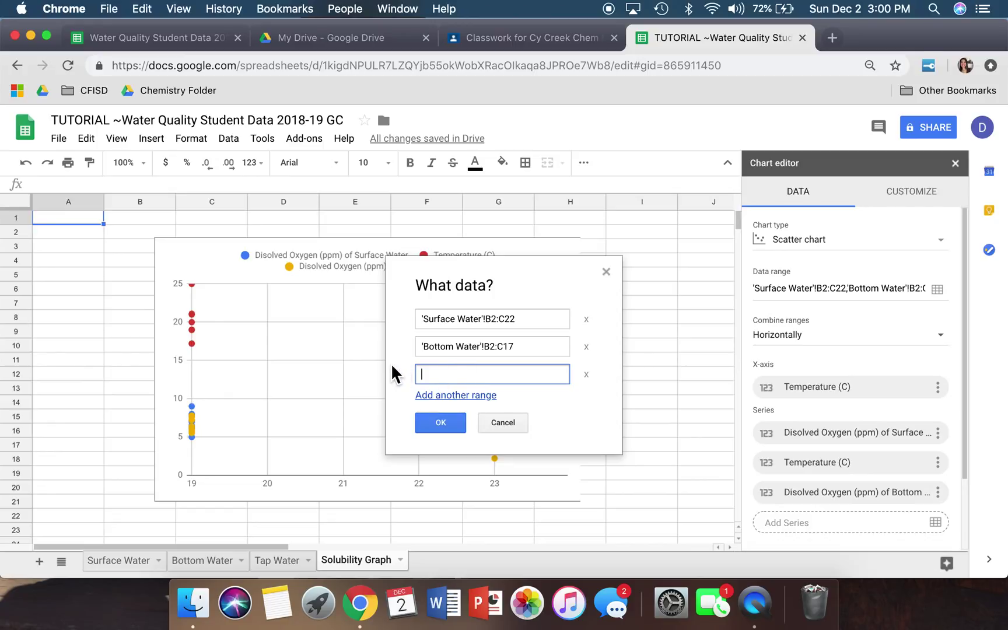
left_click(272, 570)
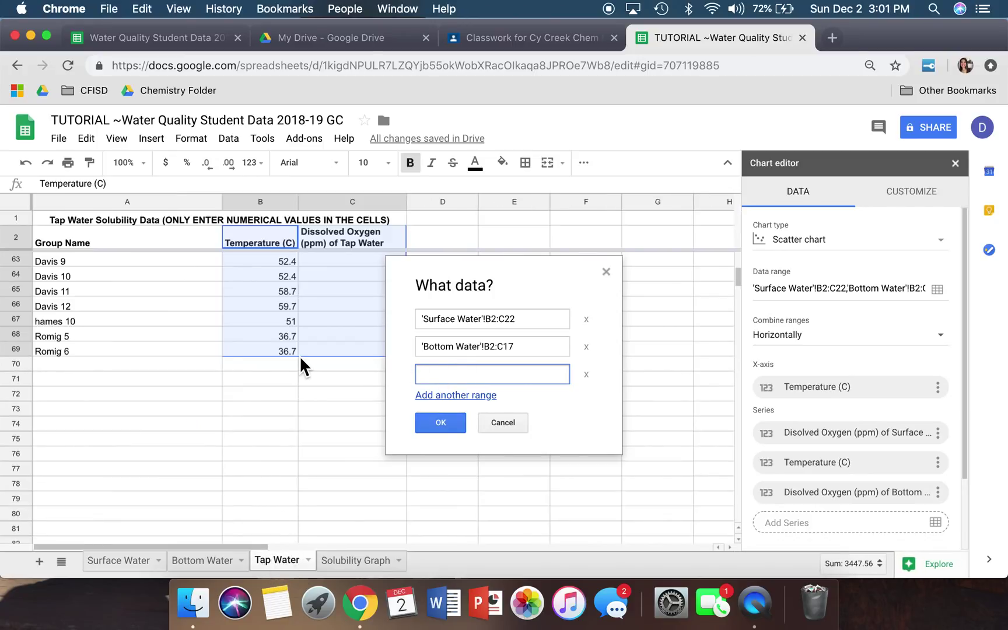
left_click(246, 376)
left_click(245, 240)
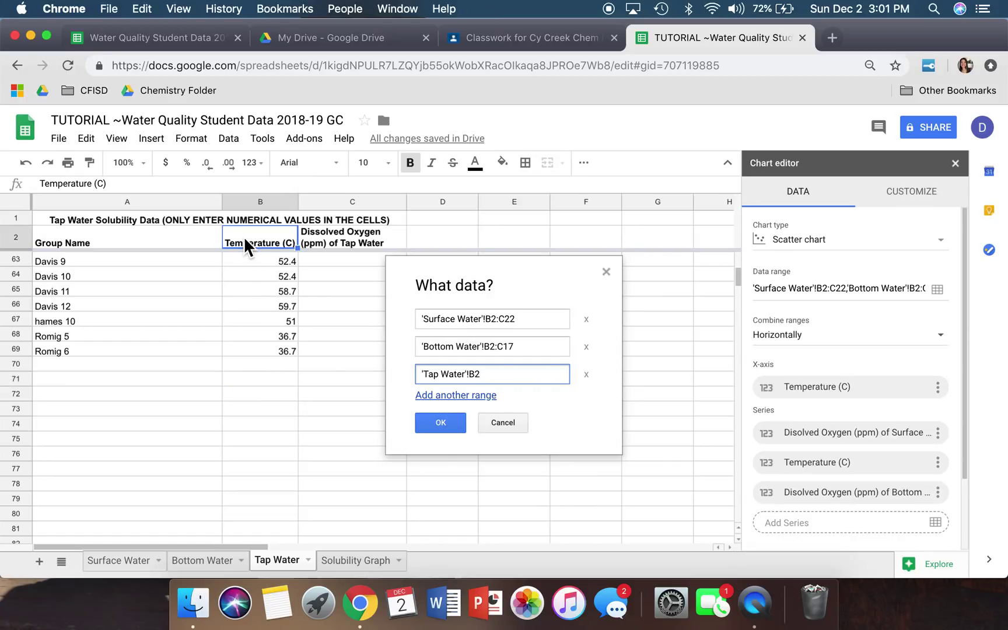
left_click_drag(243, 236, 338, 439)
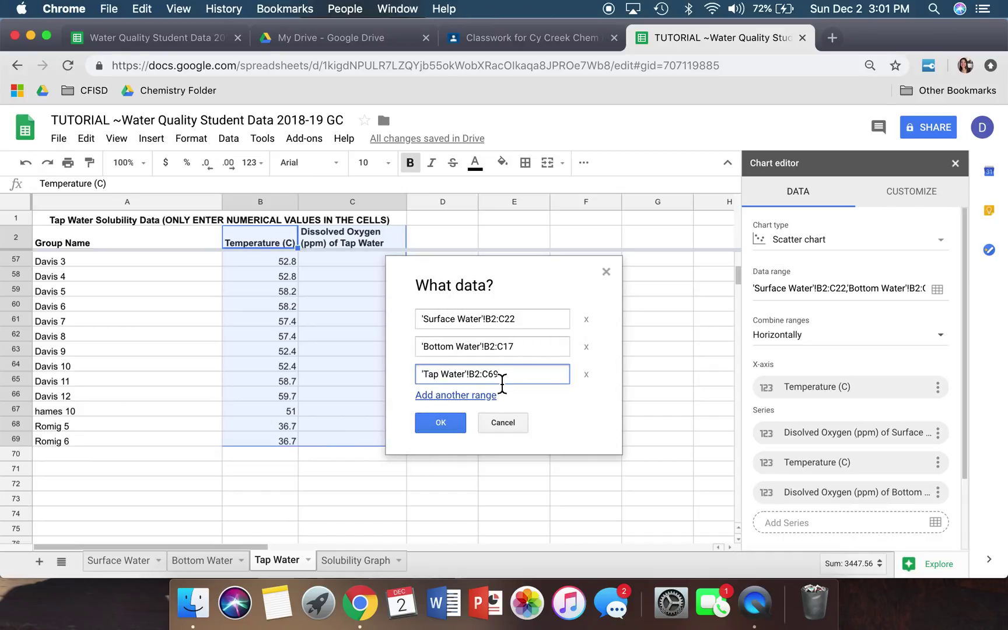
left_click(442, 424)
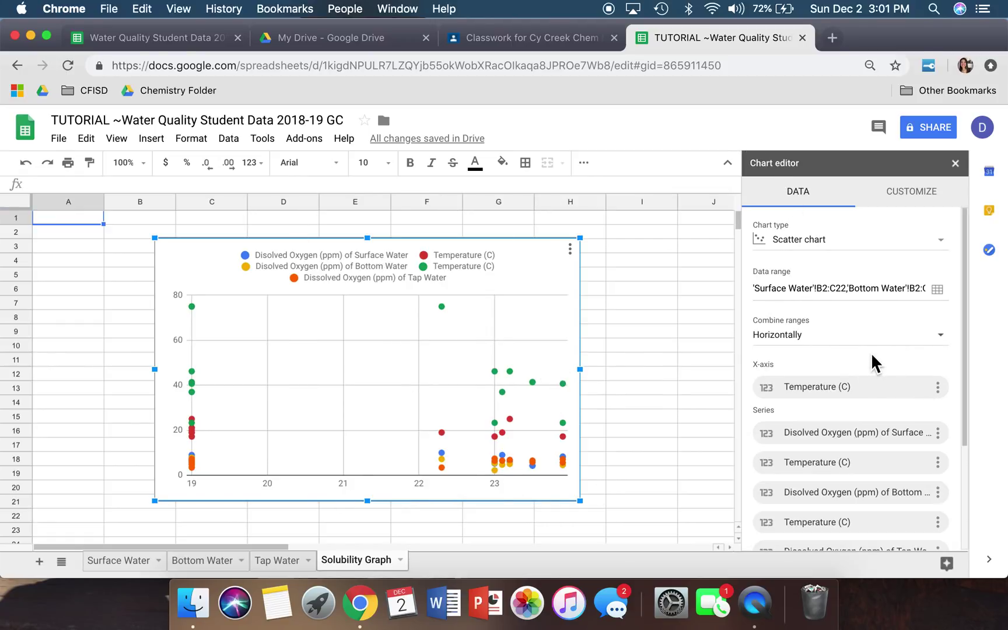
Remove the two extra Temperature (C) series from the chart's data
scroll(871, 352, "down", 3)
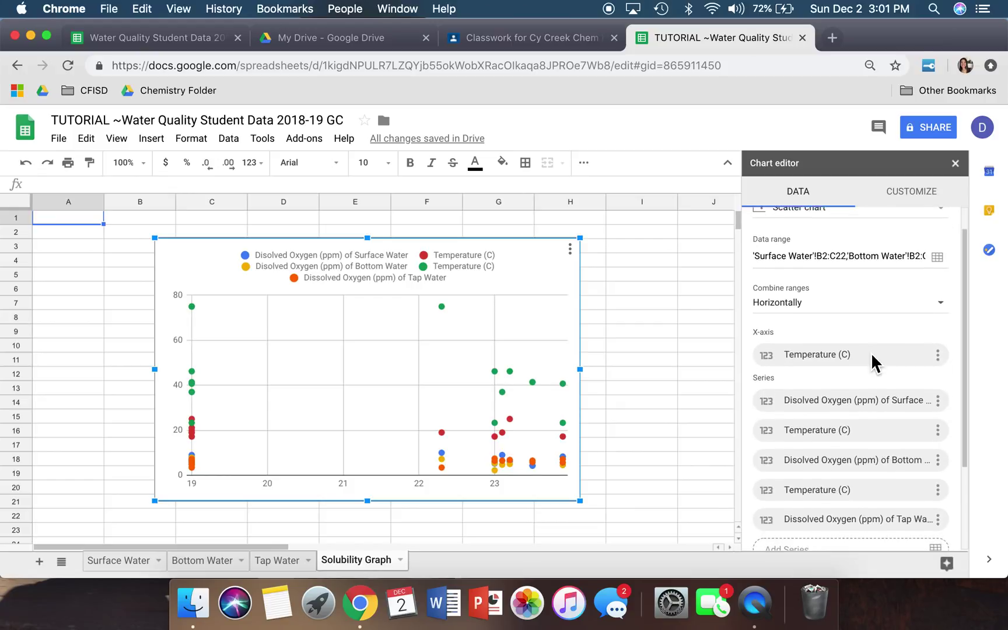
scroll(871, 352, "down", 2)
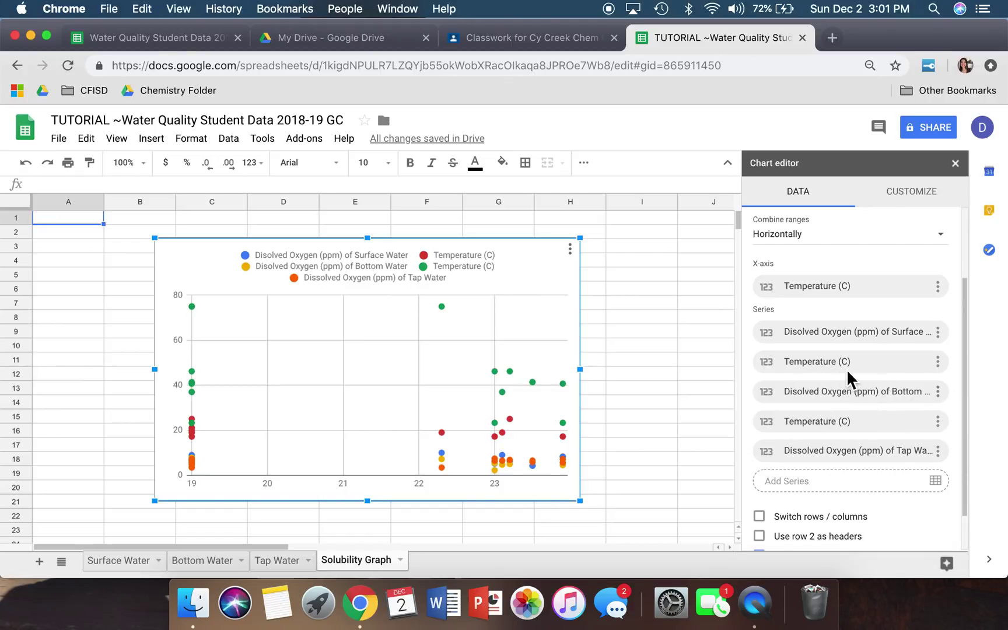
left_click(939, 364)
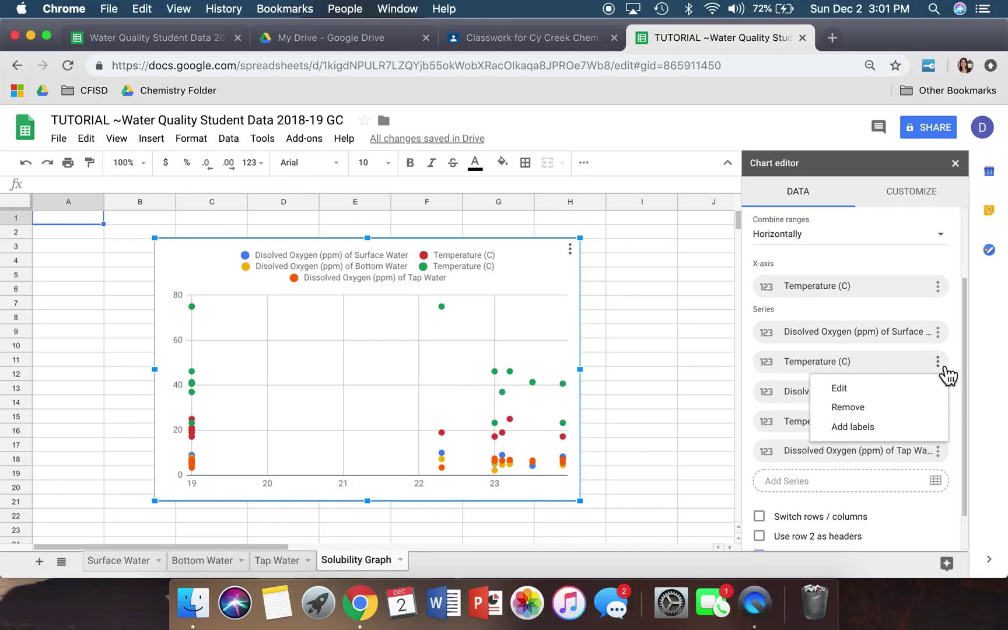
left_click(890, 406)
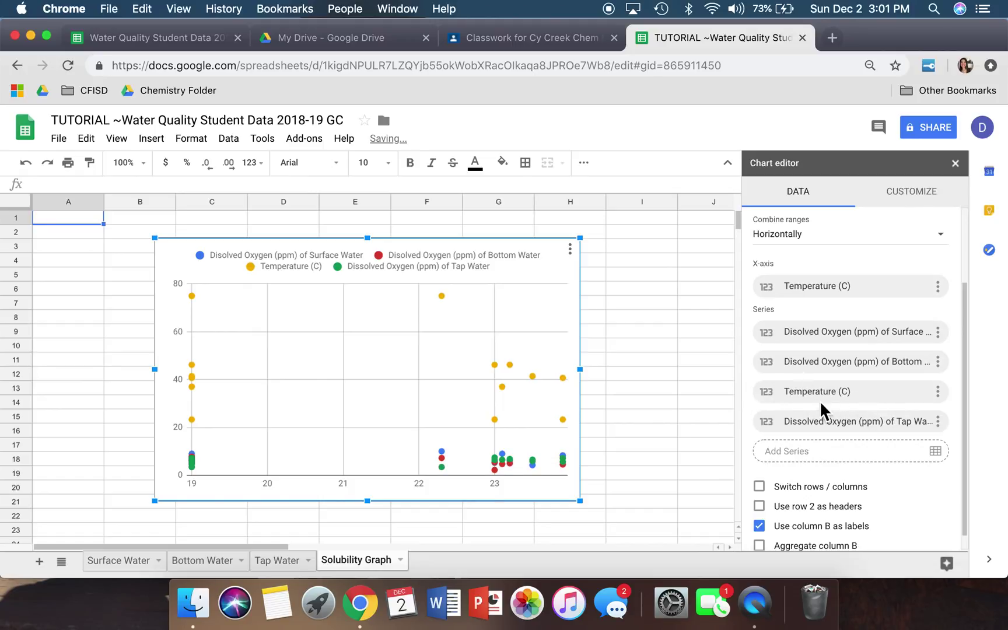
left_click(941, 396)
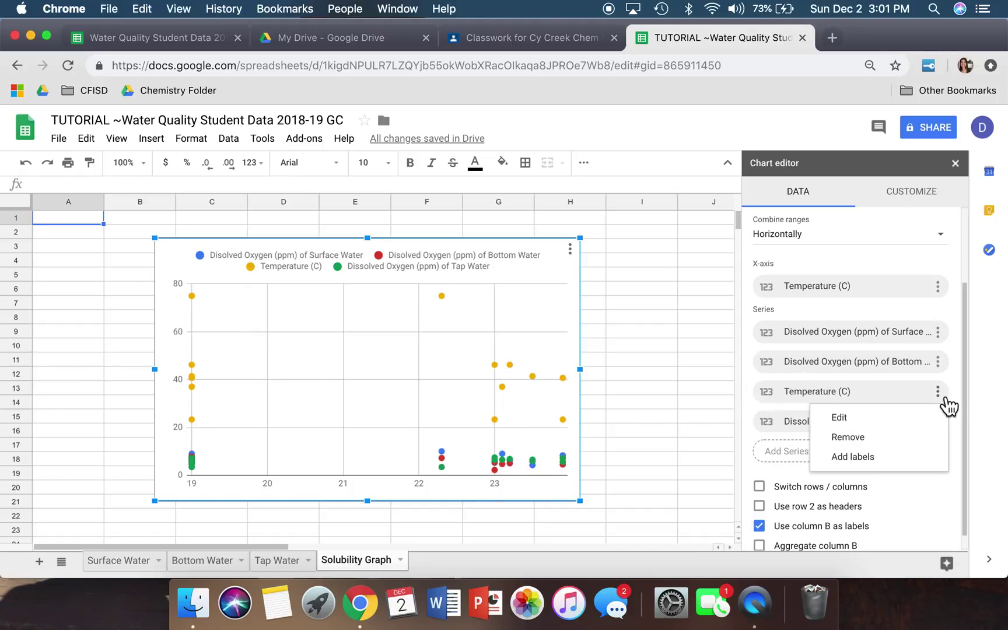
left_click(868, 442)
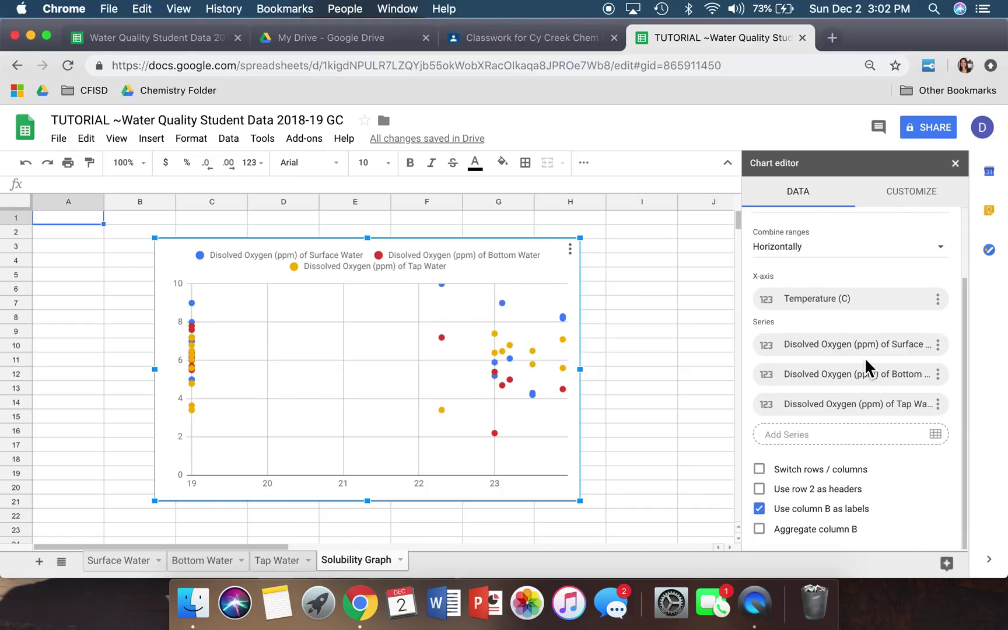
Turn on 'Use row 2 as headers' for the chart data
scroll(865, 361, "up", 3)
scroll(864, 357, "down", 1)
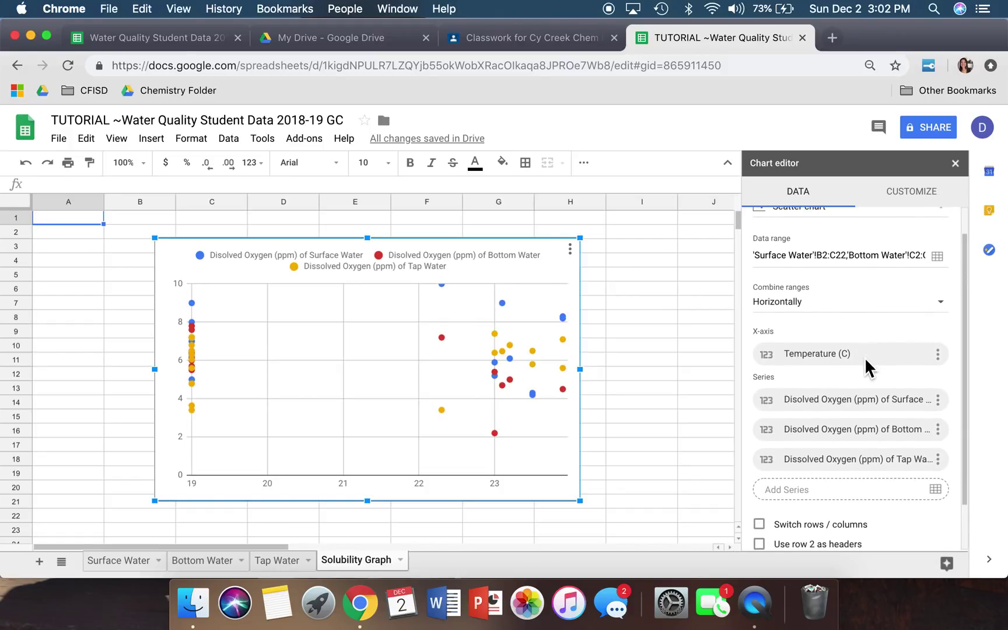
scroll(865, 357, "down", 3)
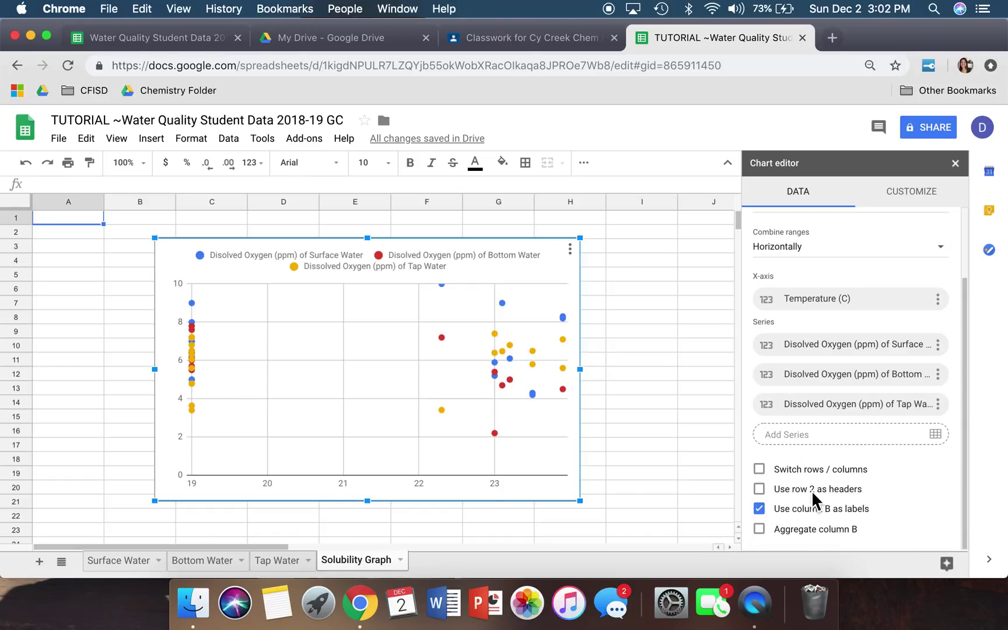
left_click(760, 490)
scroll(840, 309, "up", 3)
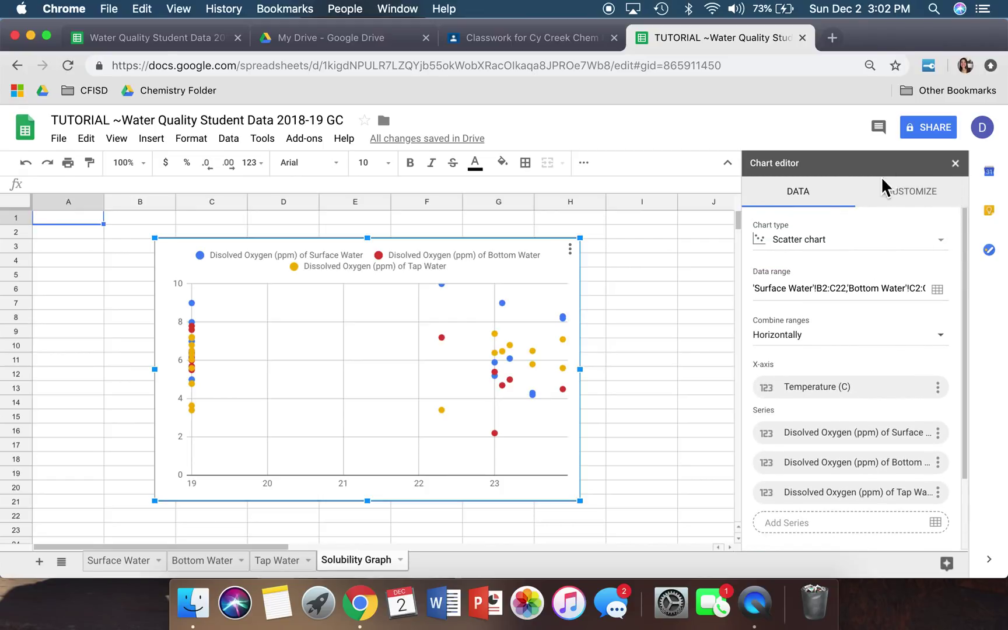
Set the chart title to 'Solubility of Dissolved Oxygen', centre-aligned
left_click(912, 204)
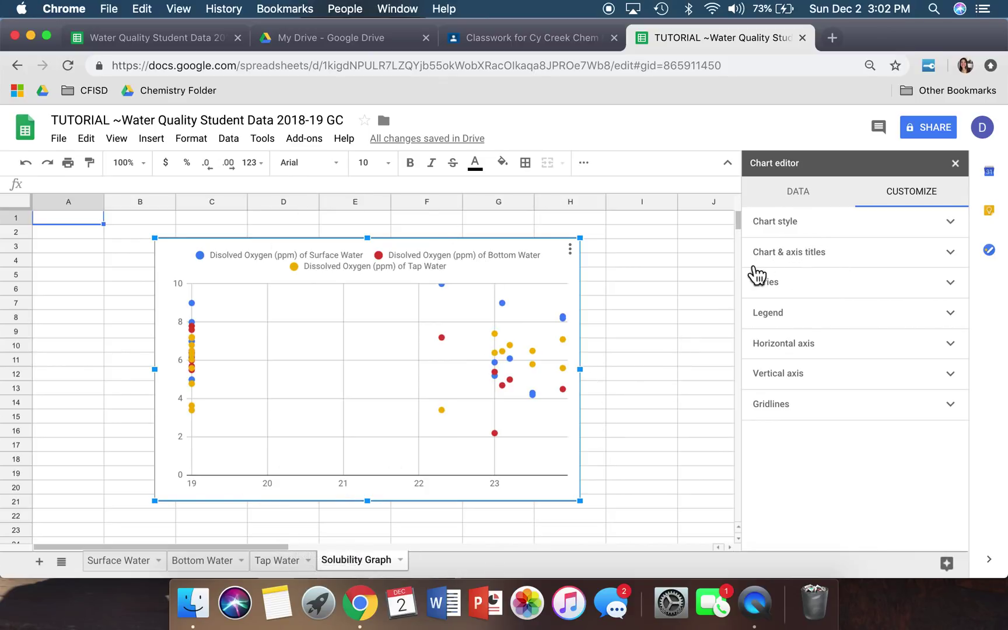
left_click(951, 254)
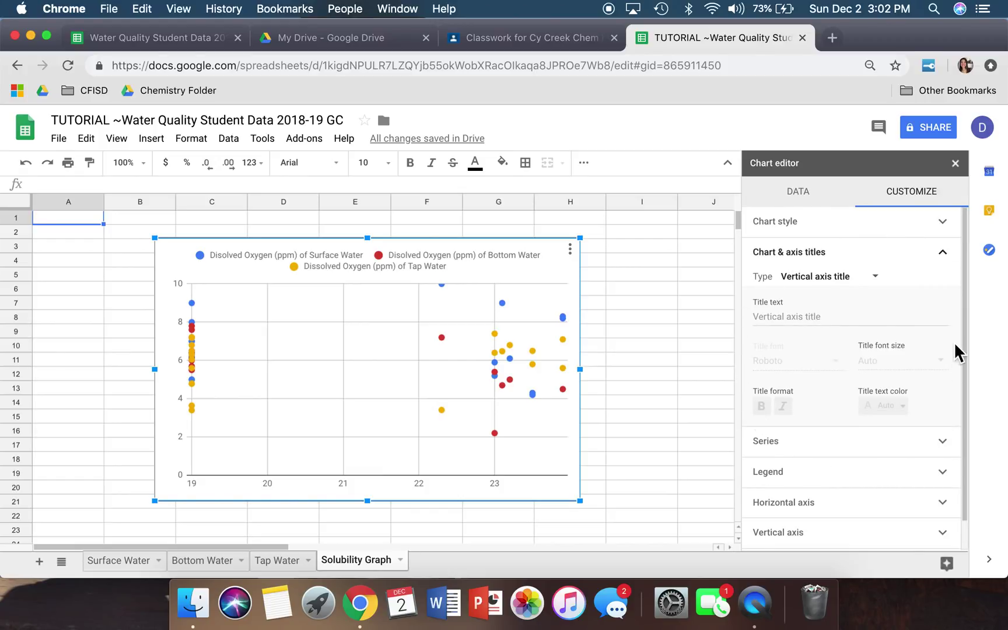
left_click(885, 289)
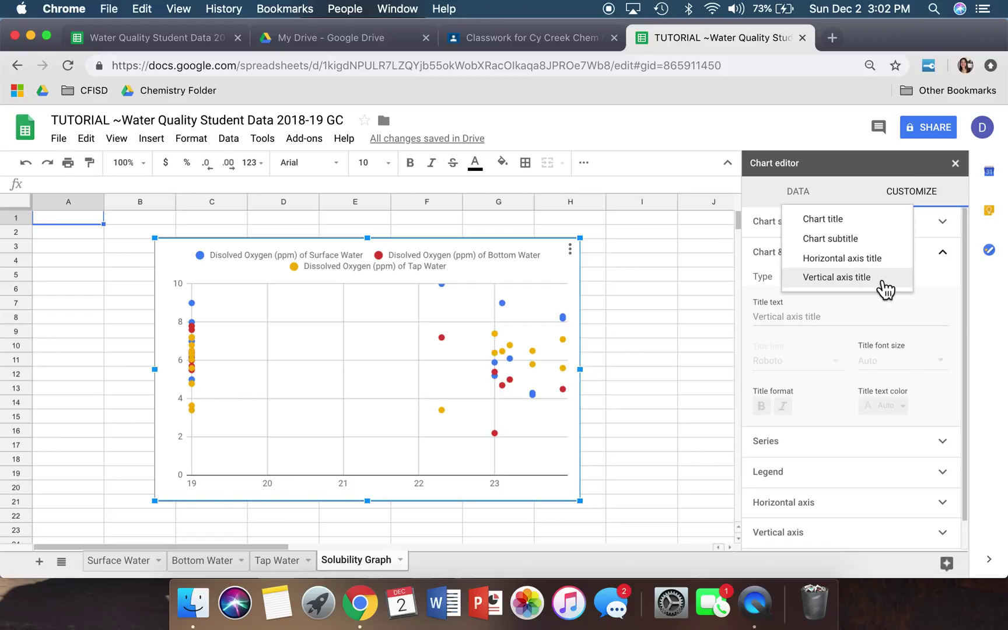
left_click(851, 233)
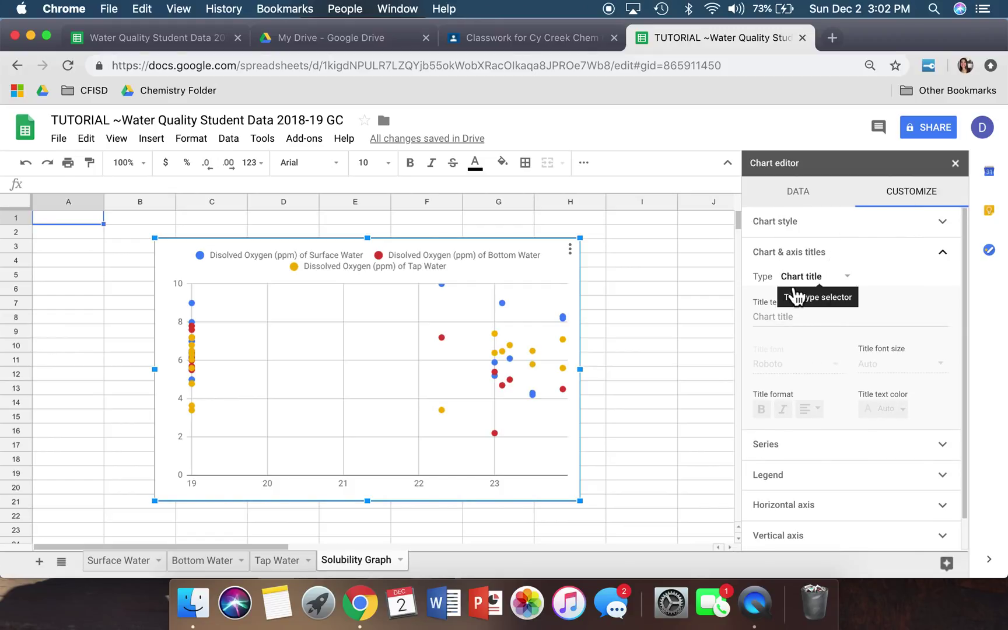
left_click(854, 283)
left_click(826, 278)
left_click(768, 322)
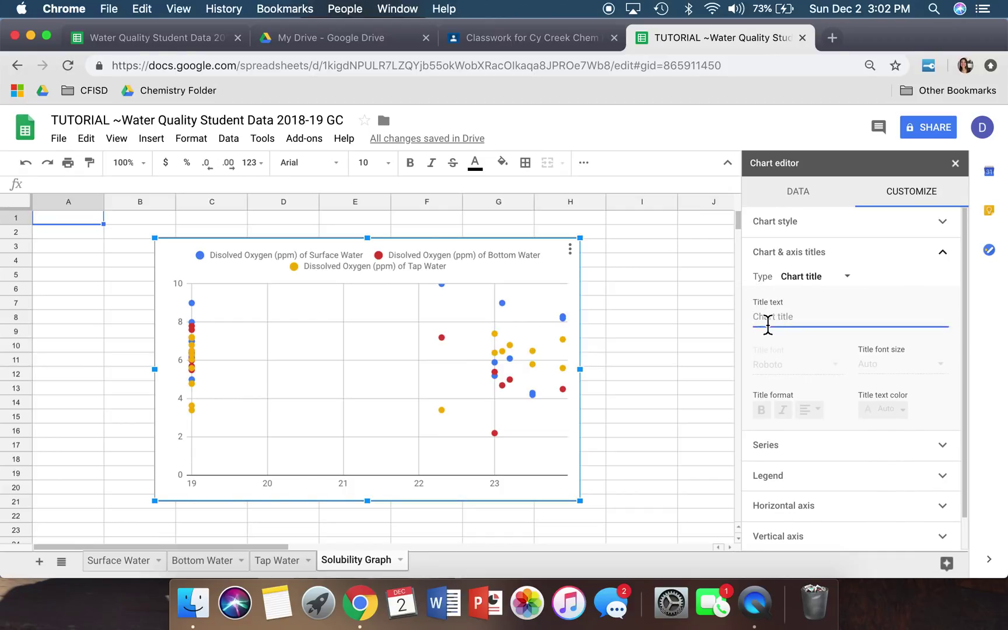
type("Solubility")
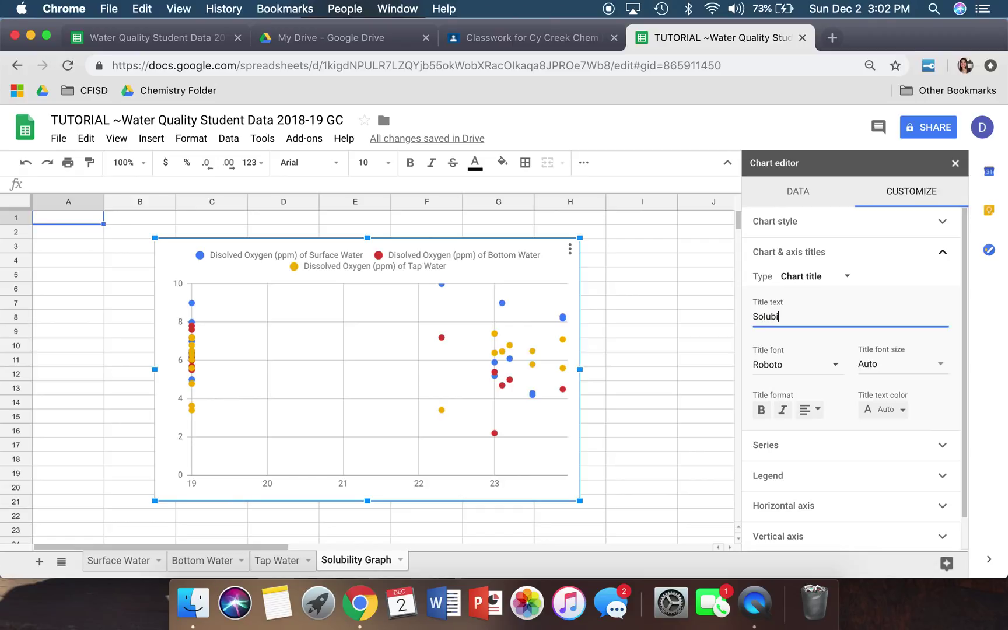
type(" of Dissolve")
type("d Oxygen")
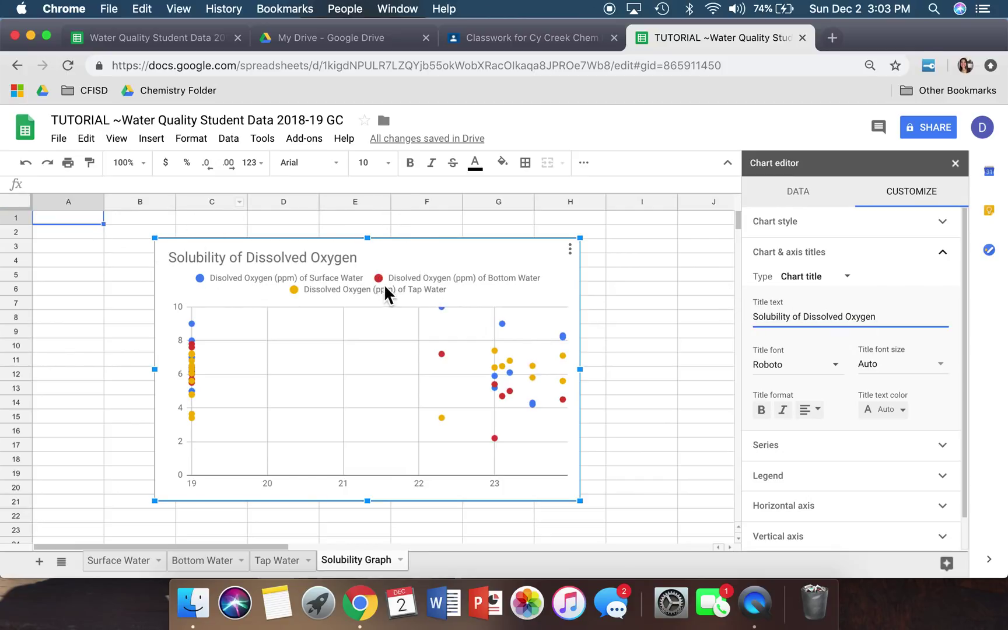
left_click(811, 410)
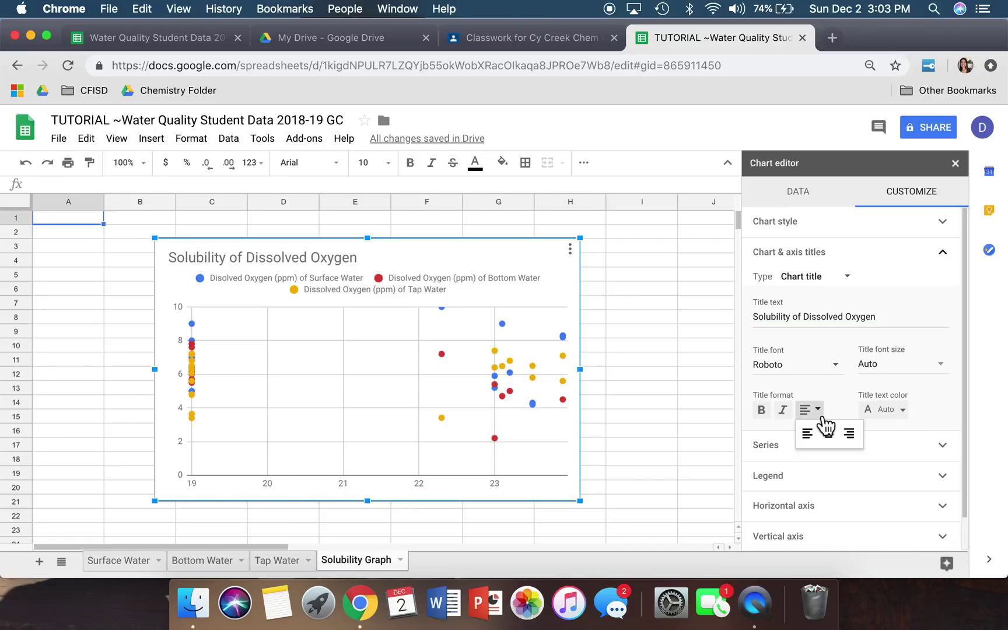
left_click(830, 432)
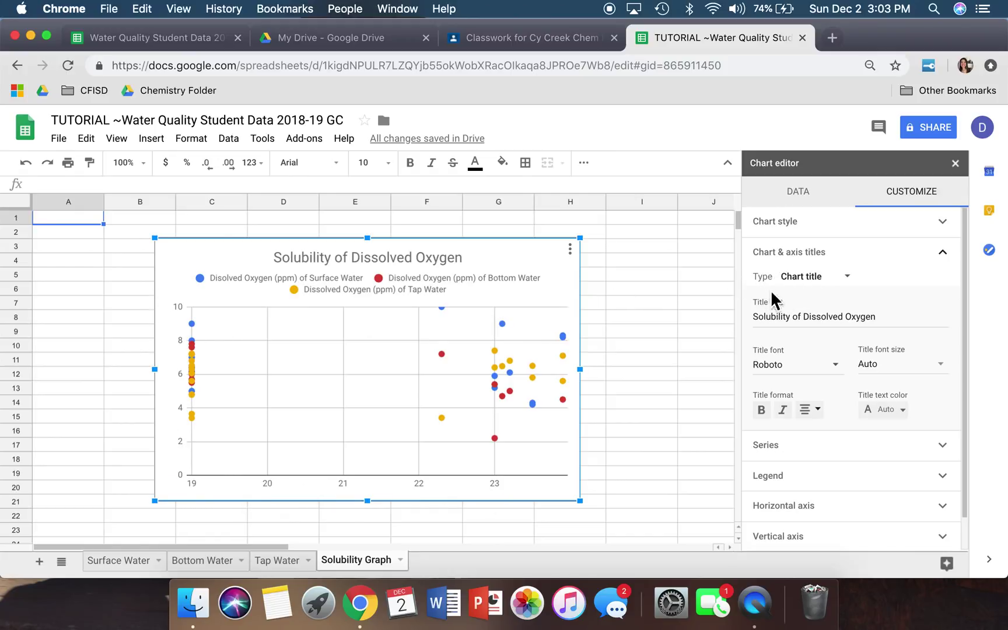
left_click(856, 285)
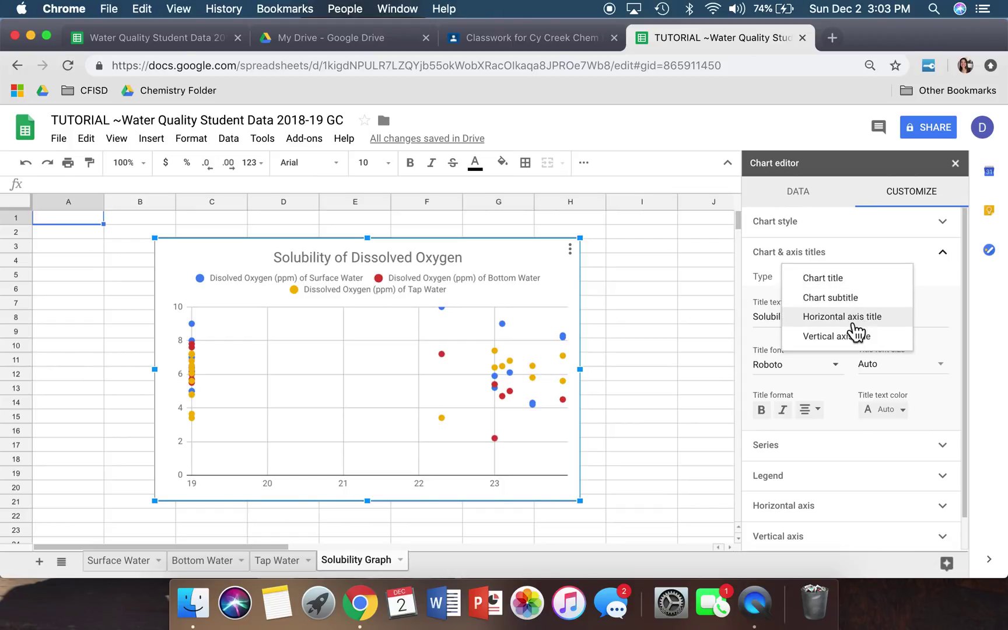
Enter 'Temperature (Celsius)' as the horizontal axis title
left_click(850, 319)
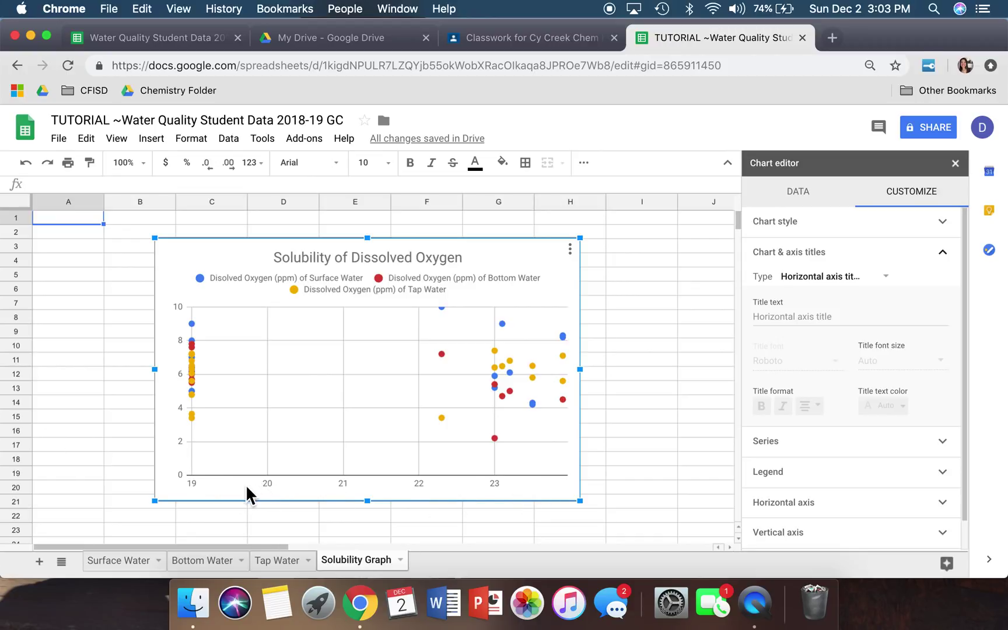
left_click(824, 316)
type("Temperature")
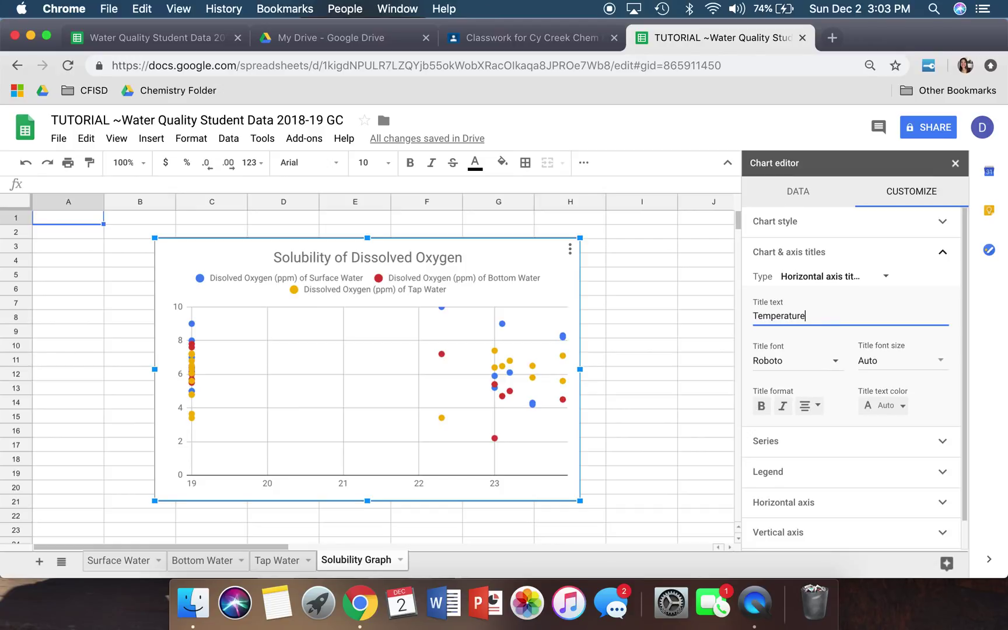
type(" (")
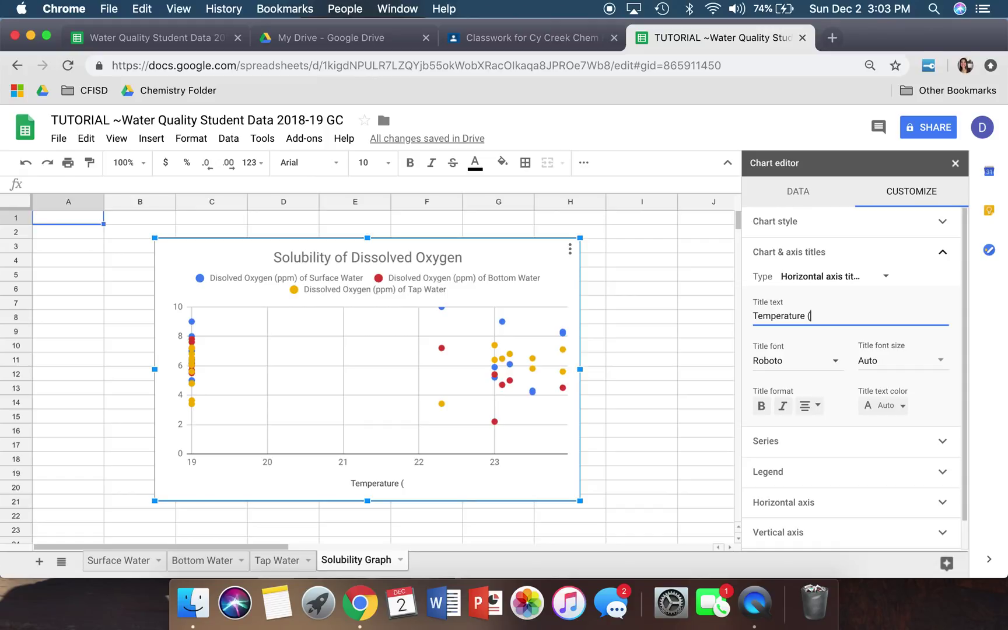
type("Celsius")
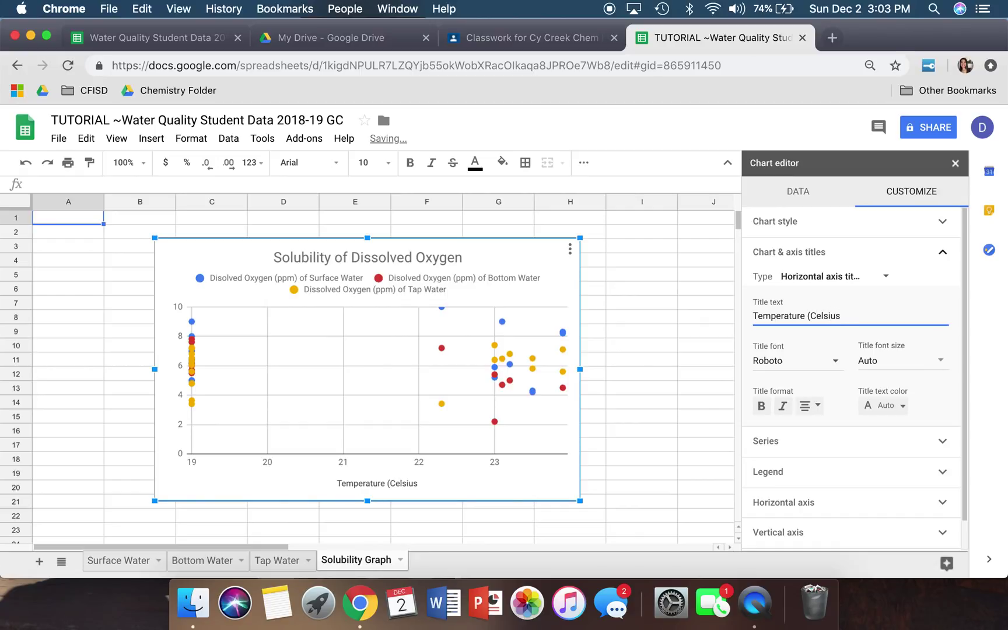
type(")")
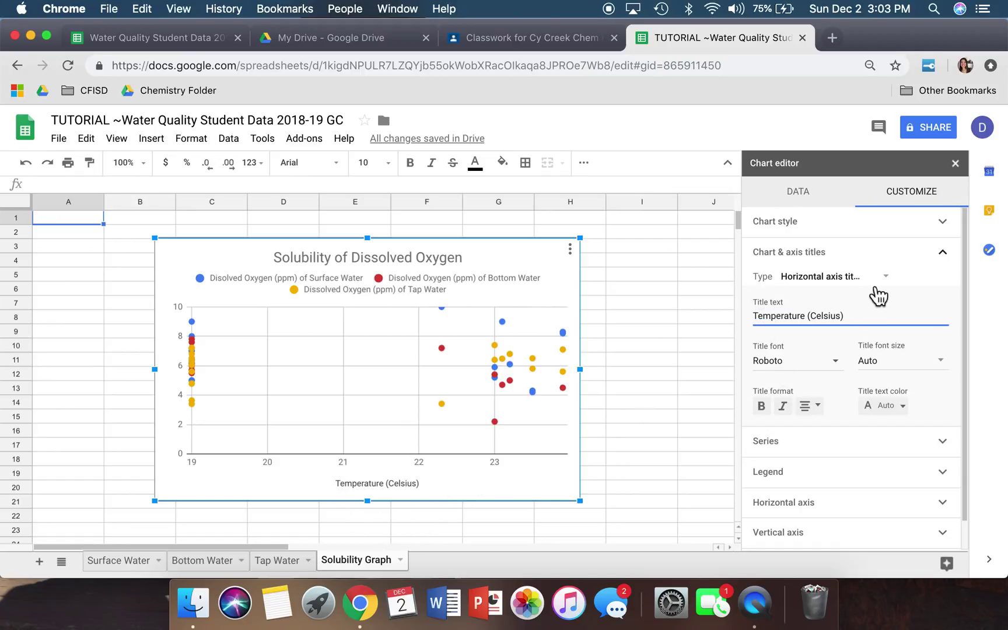
left_click(901, 290)
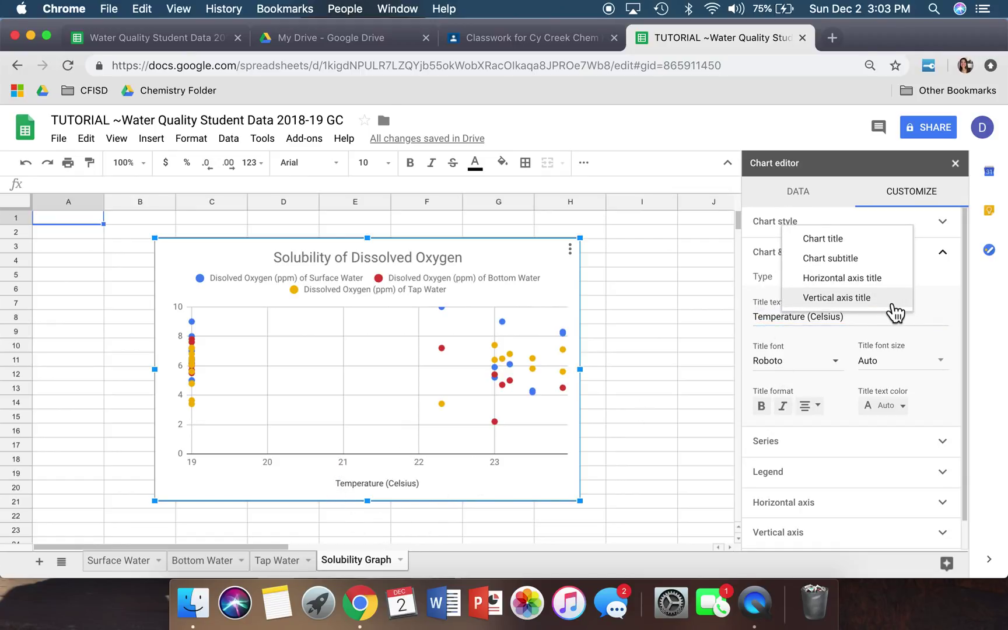
Enter 'Dissolved Oxygen (ppm)' as the vertical axis title
left_click(887, 299)
left_click(822, 318)
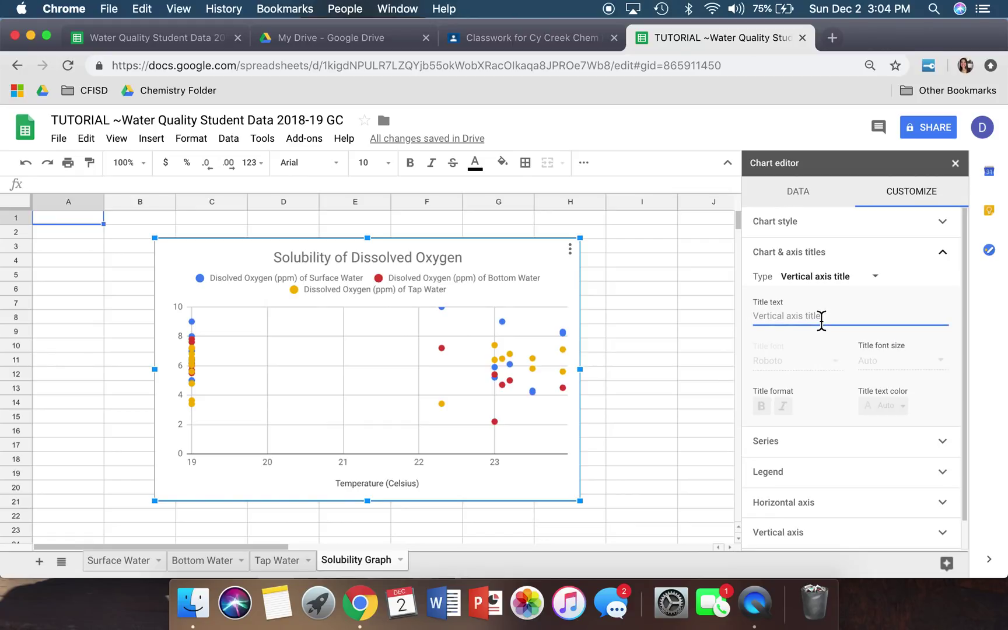
type("Dissolved OXy")
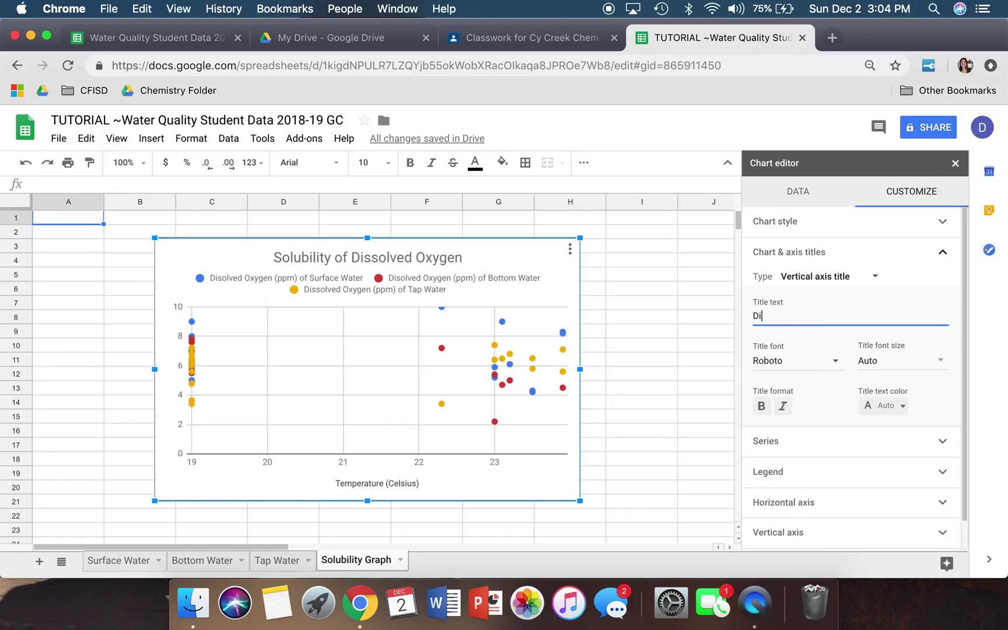
type("gen")
key("BackSpace")
key("BackSpace")
key("BackSpace")
key("BackSpace")
key("BackSpace")
key("BackSpace")
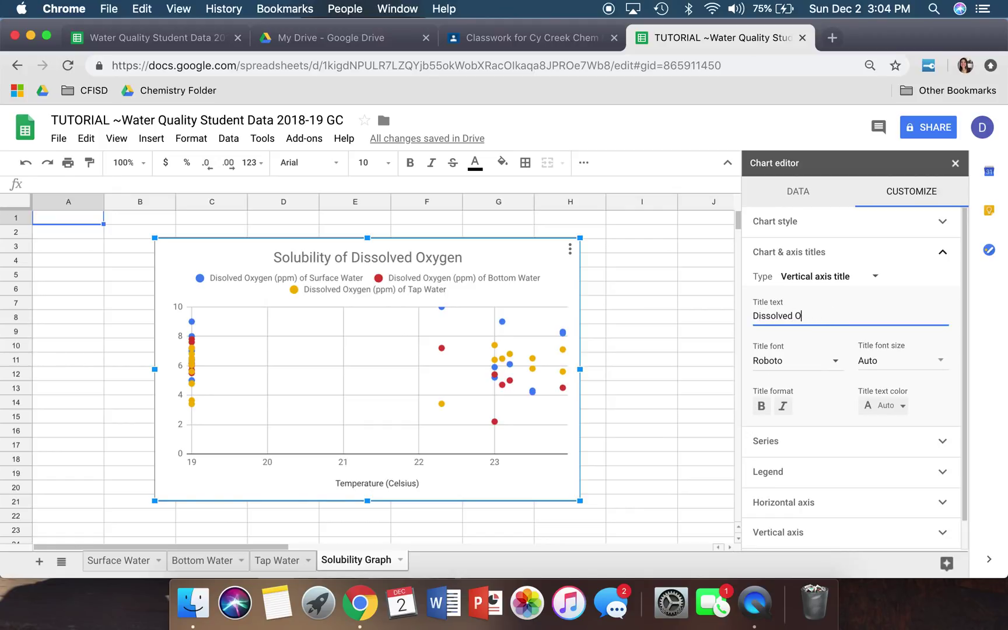
type("xygen (")
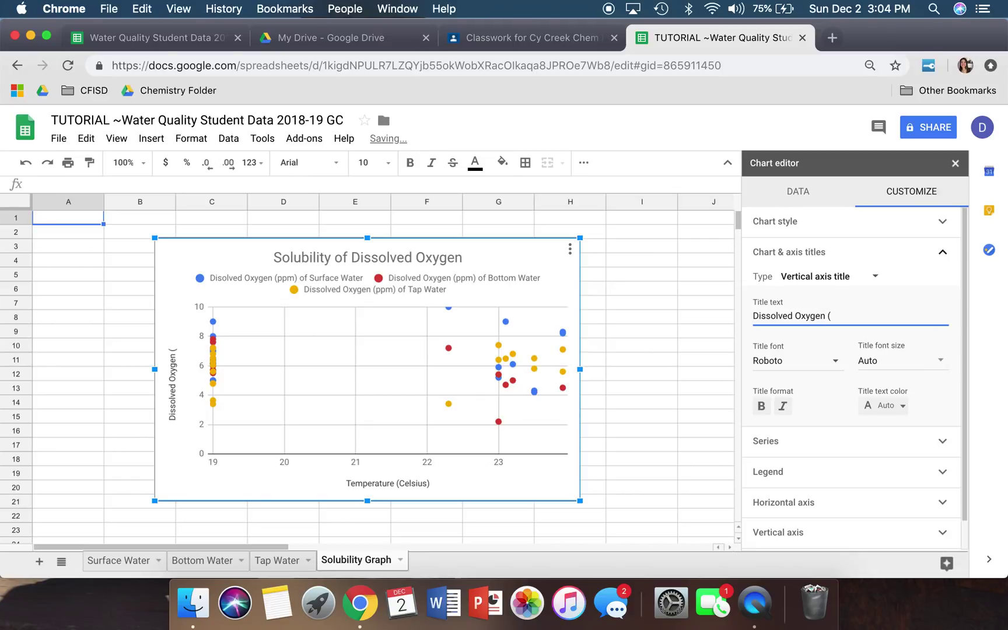
type("ppm)")
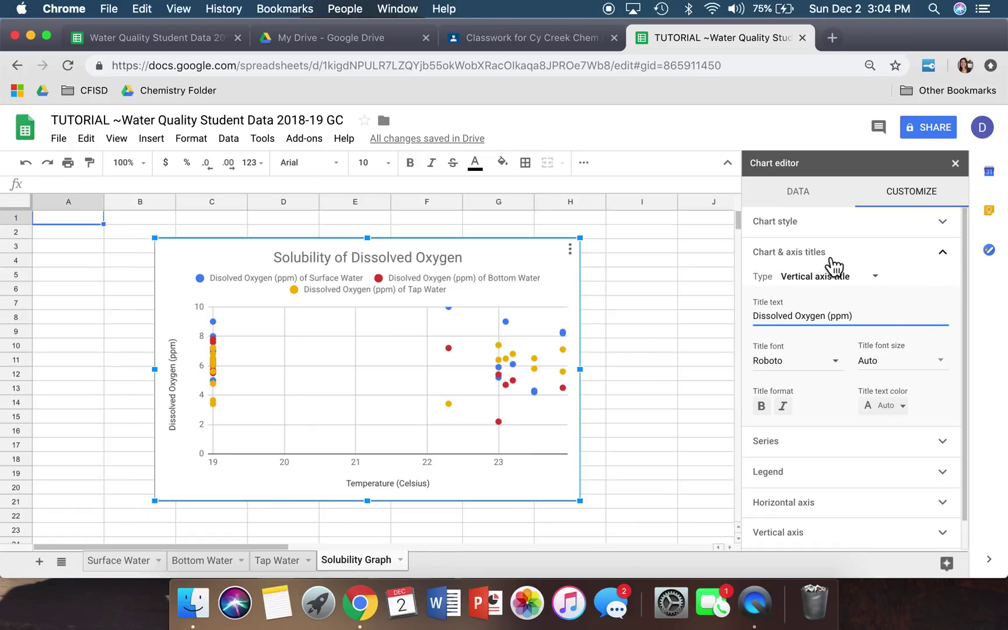
left_click(944, 254)
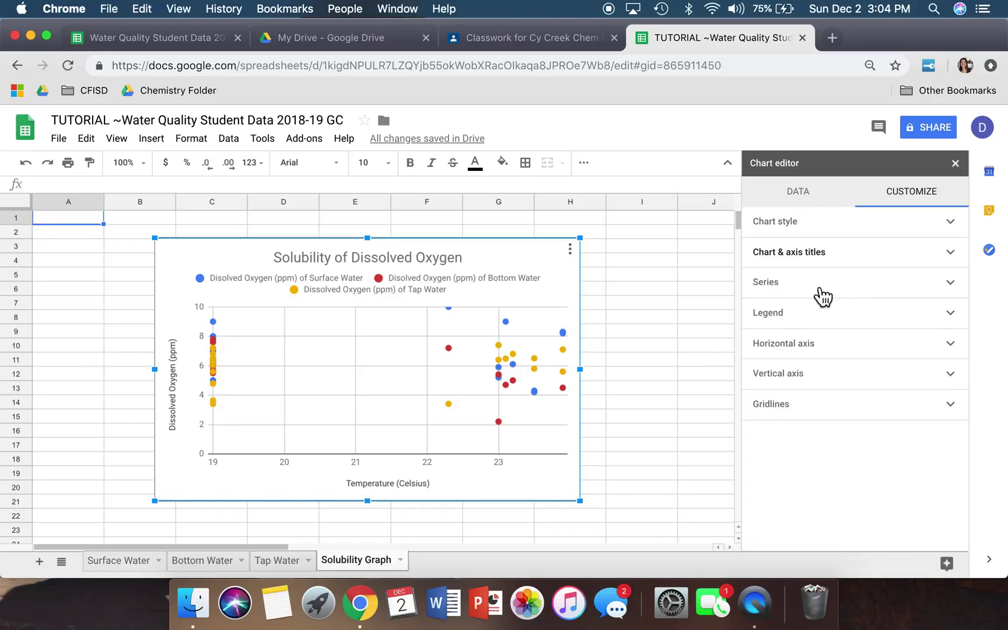
Turn on trendlines for all three series and set their type to Exponential
left_click(956, 292)
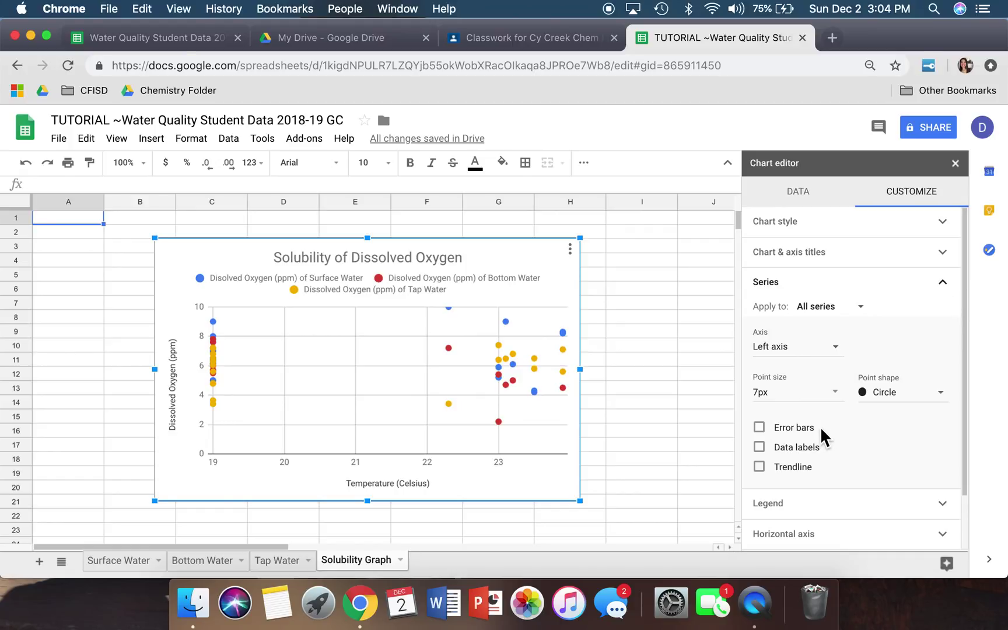
left_click(760, 467)
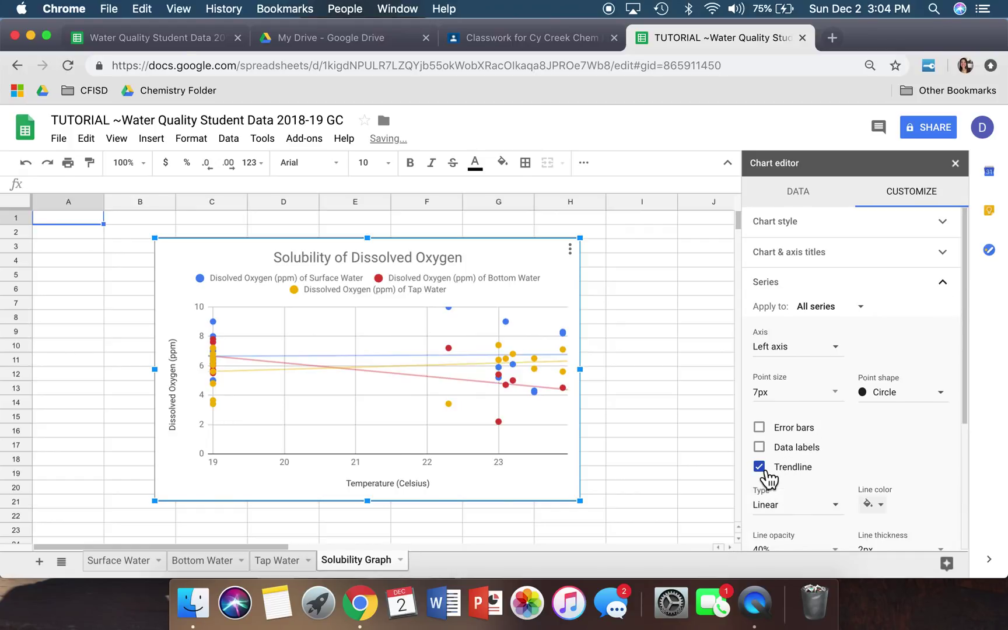
scroll(840, 461, "down", 2)
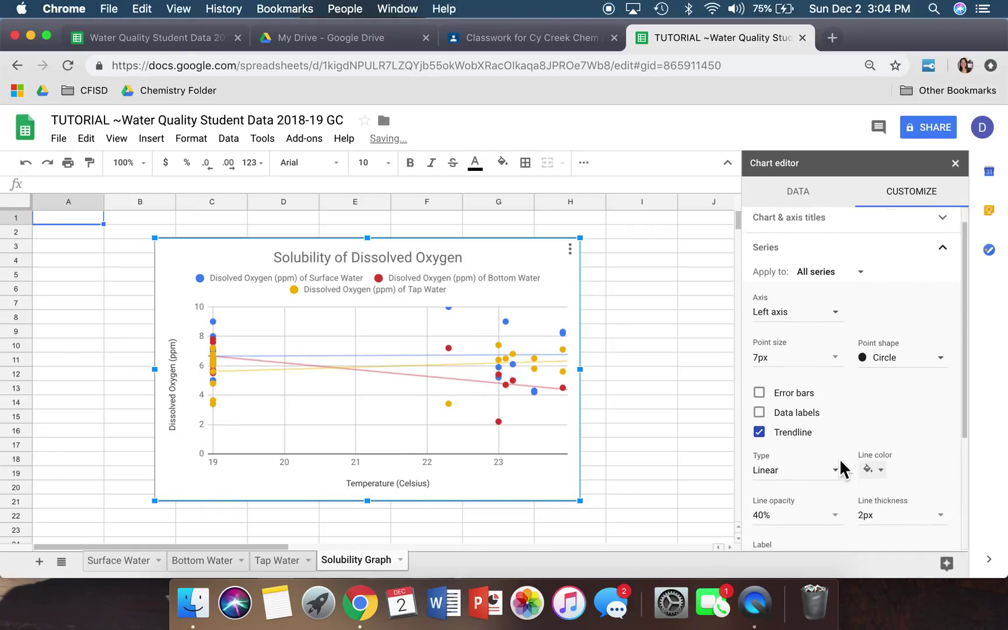
scroll(846, 469, "down", 1)
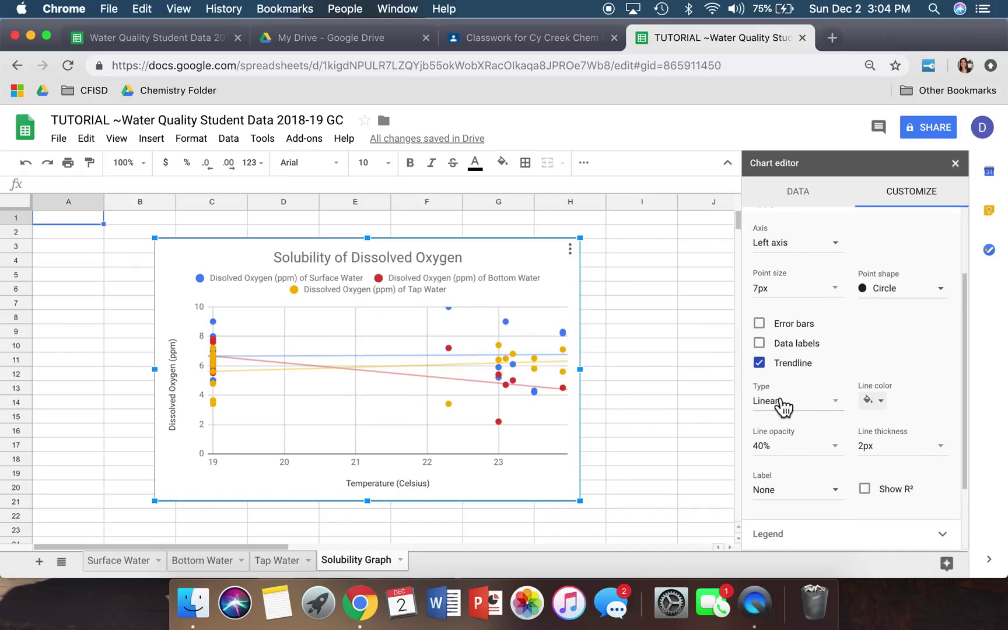
left_click(840, 403)
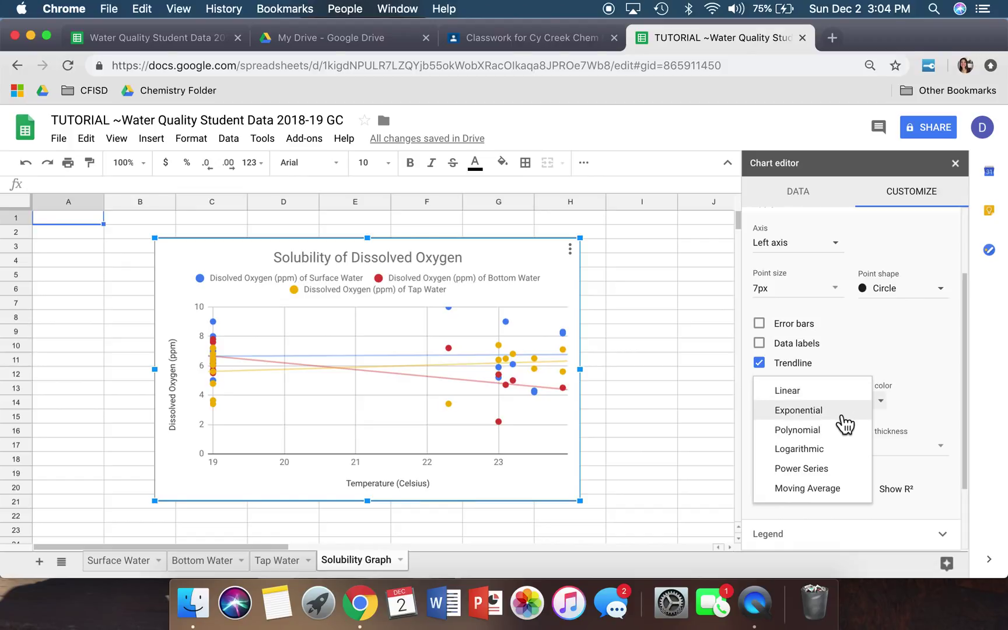
left_click(844, 420)
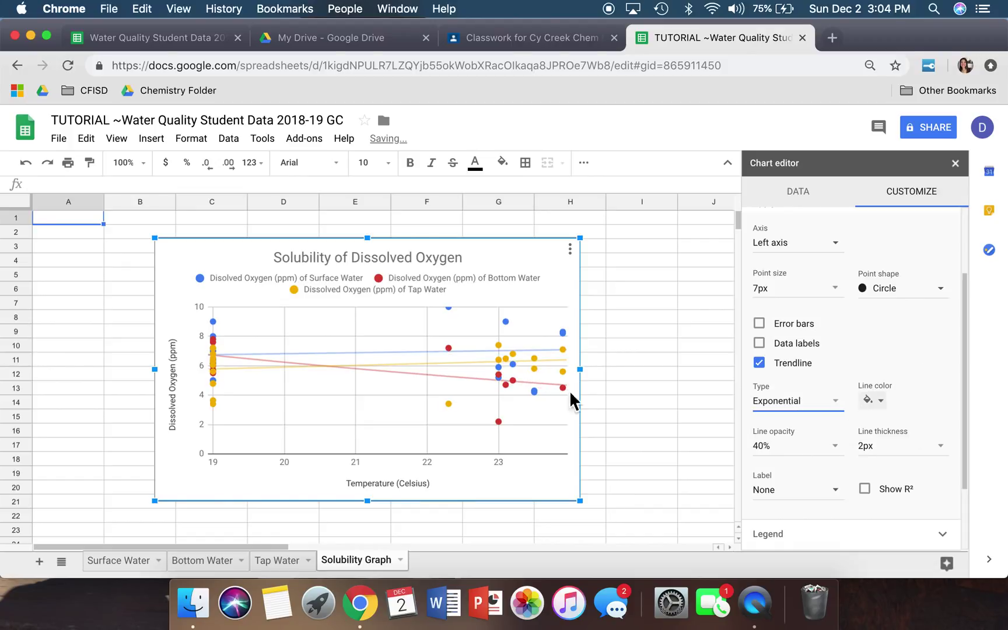
scroll(895, 347, "down", 1)
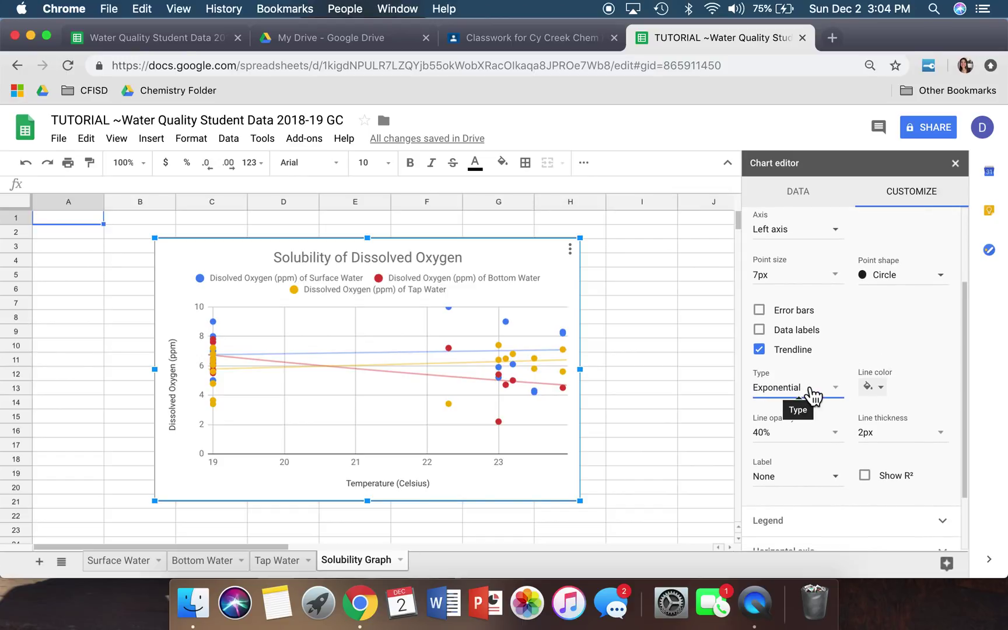
scroll(922, 336, "up", 3)
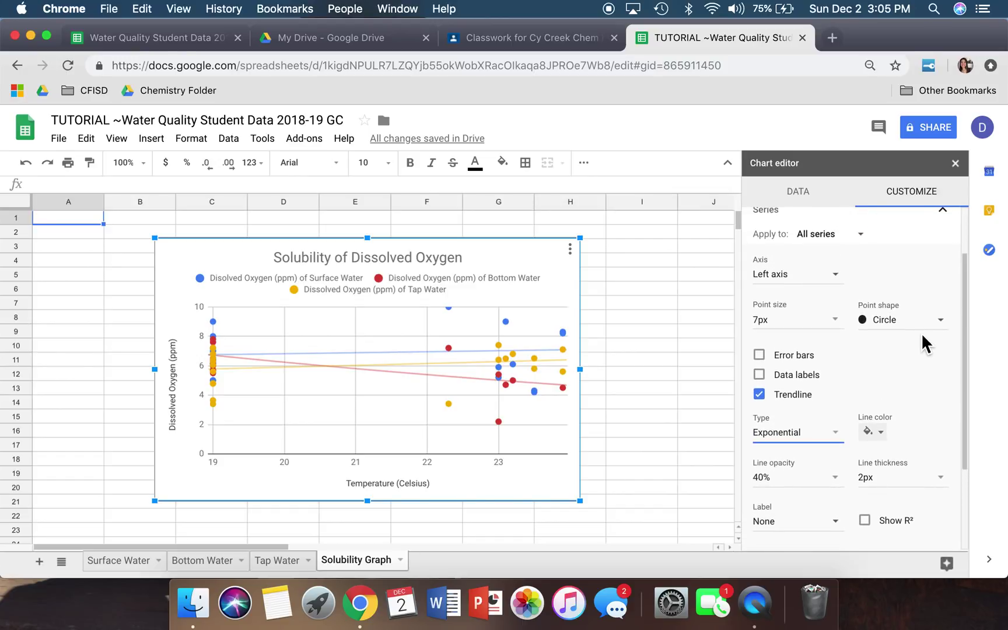
scroll(921, 332, "up", 2)
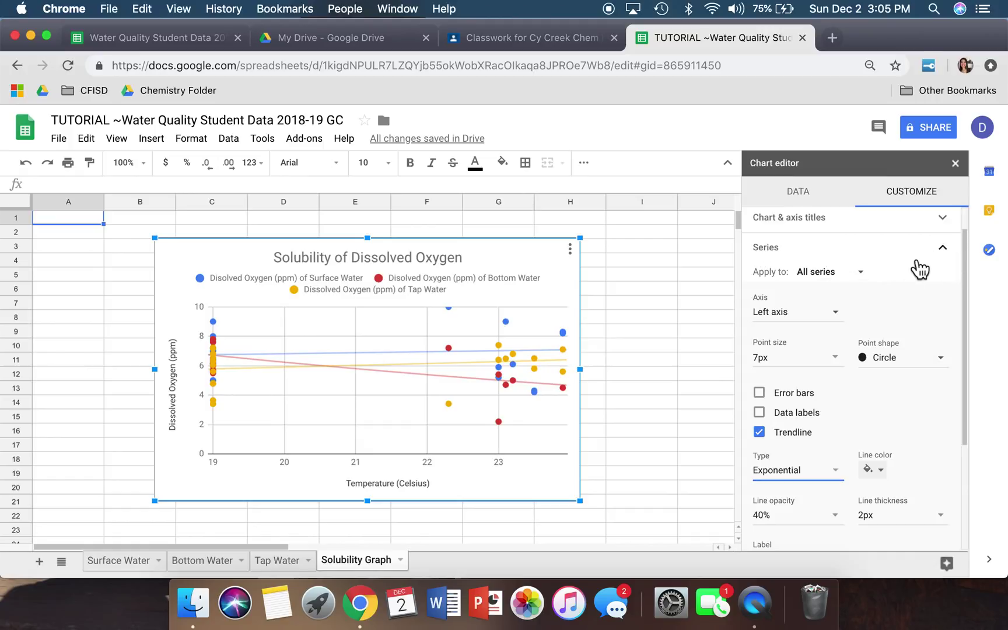
left_click(950, 252)
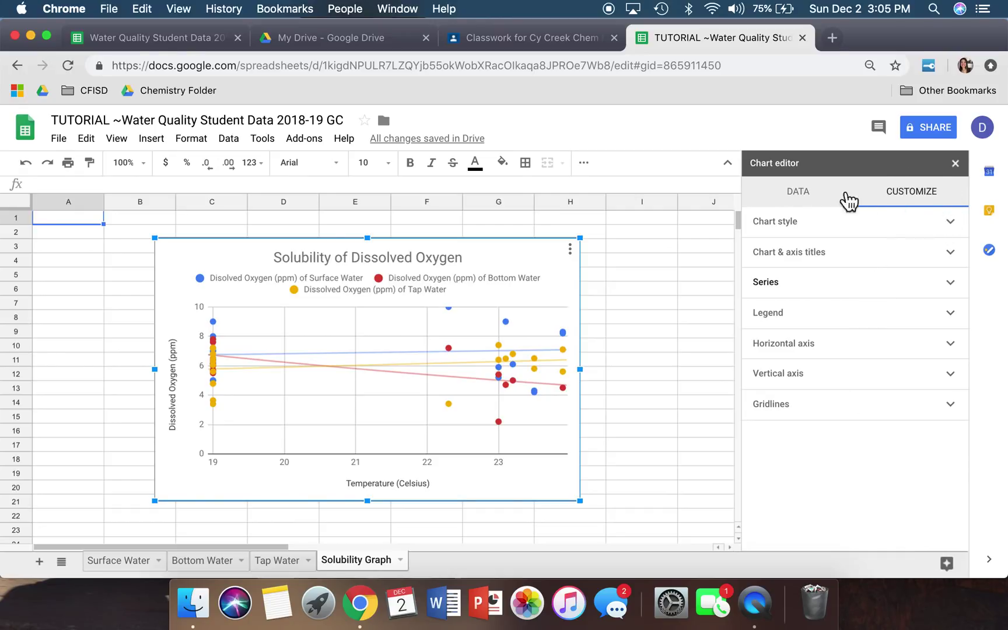
Turn on Aggregate for the column B temperature values in the chart's data settings
left_click(801, 194)
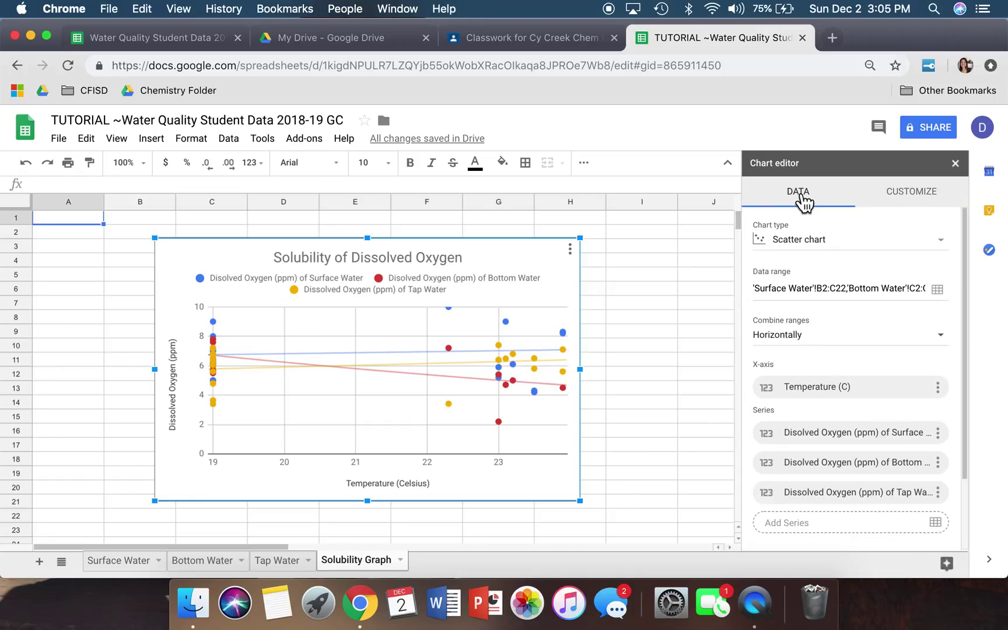
scroll(842, 300, "down", 3)
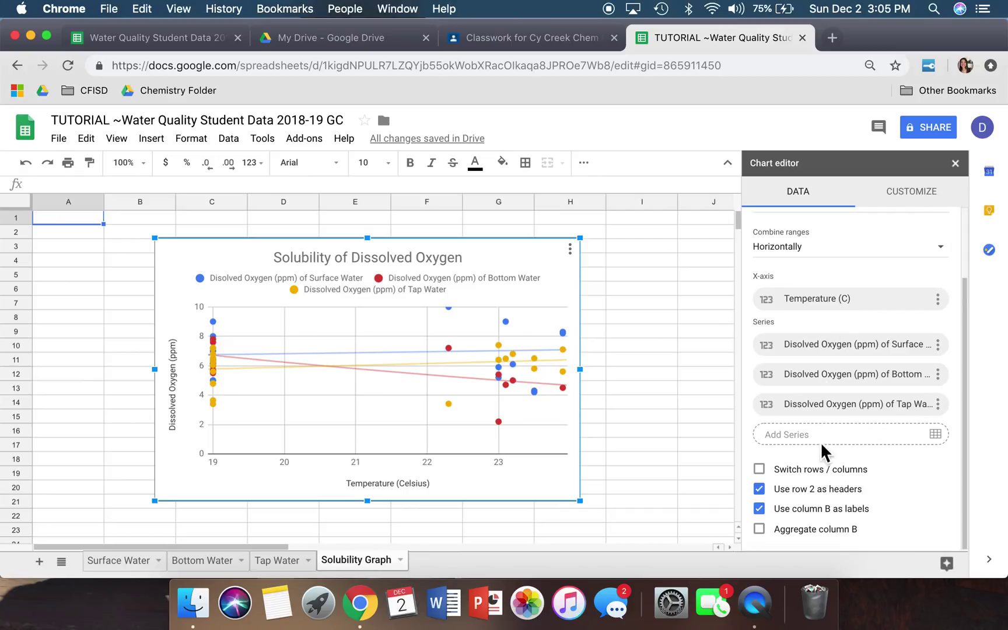
left_click(761, 529)
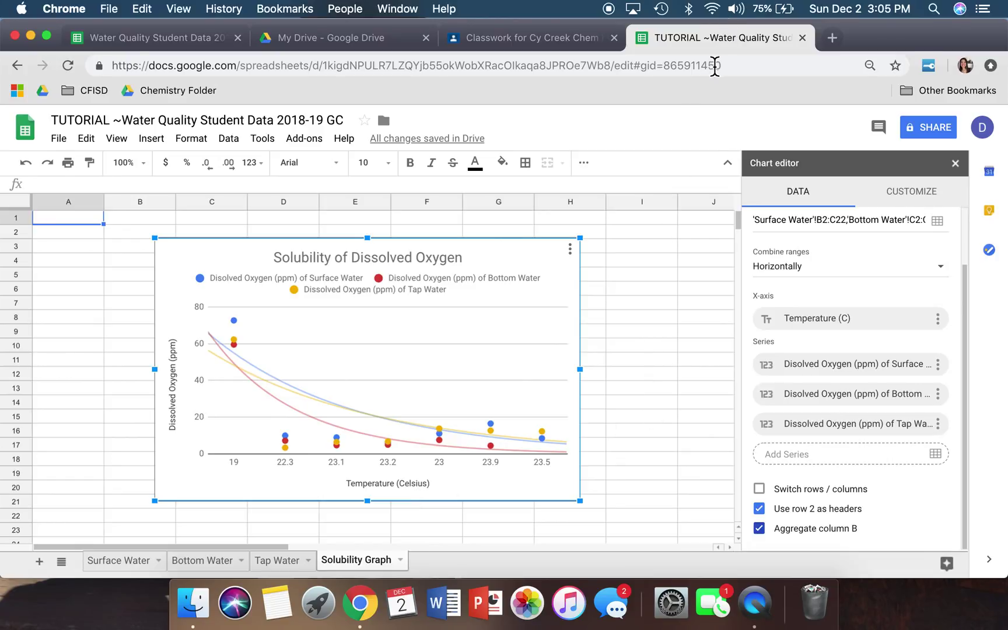
Return to the Google Classroom tab showing the solubility graph assignment instructions
left_click(536, 38)
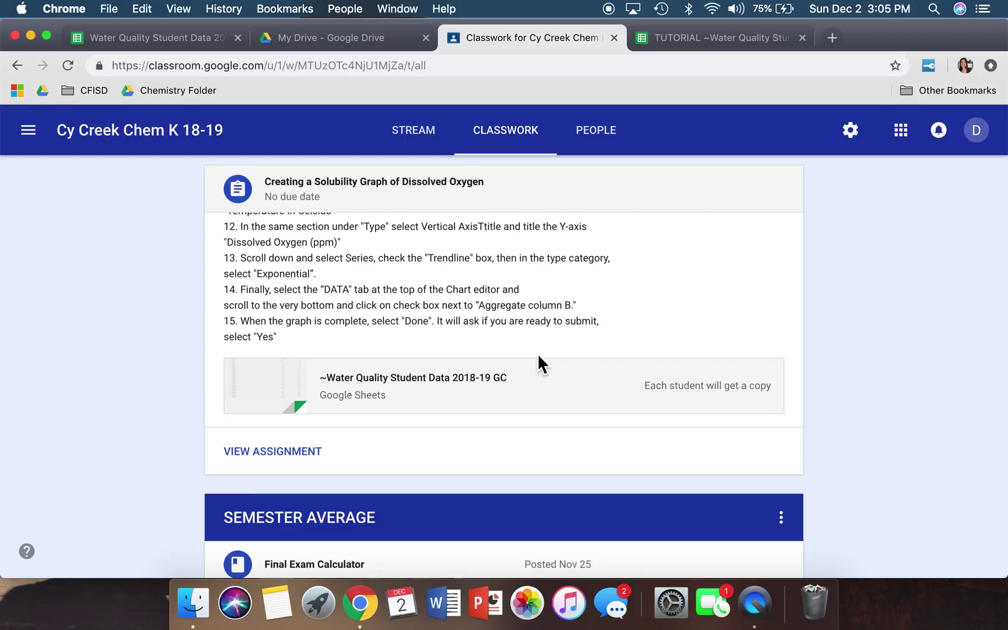